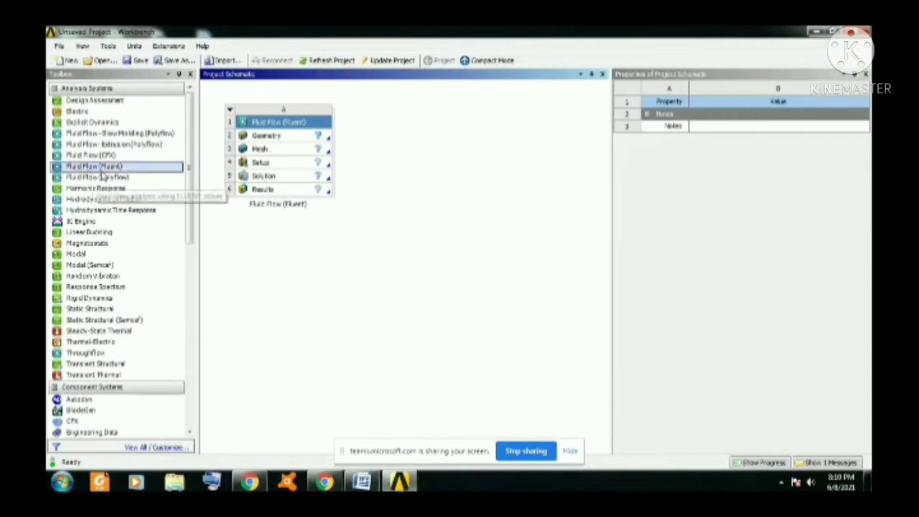
mouse_move(100, 170)
left_mouse_down()
mouse_move(405, 136)
mouse_move(108, 170)
left_mouse_up()
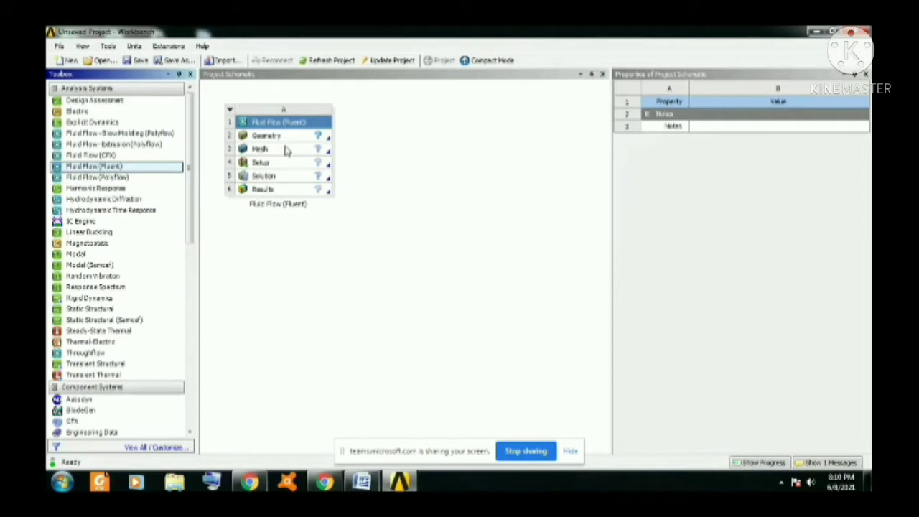
left_click(283, 151)
left_click(281, 163)
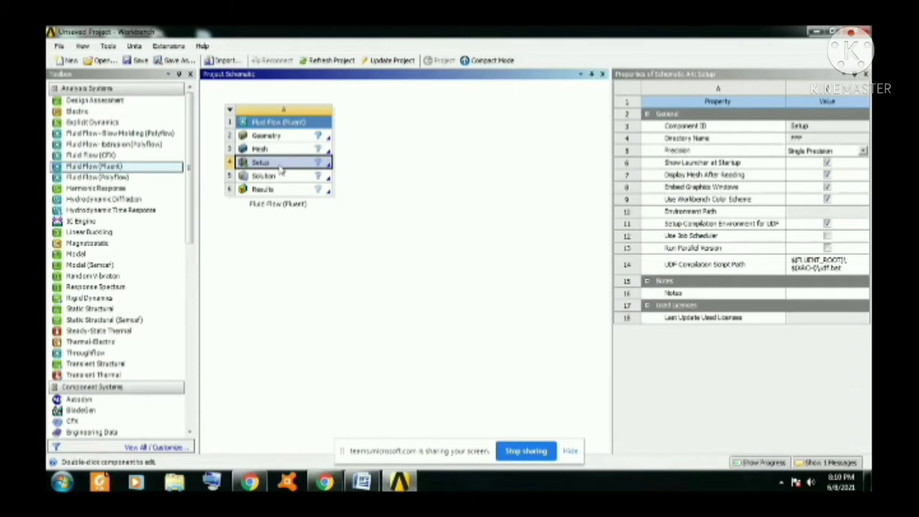
left_click(286, 181)
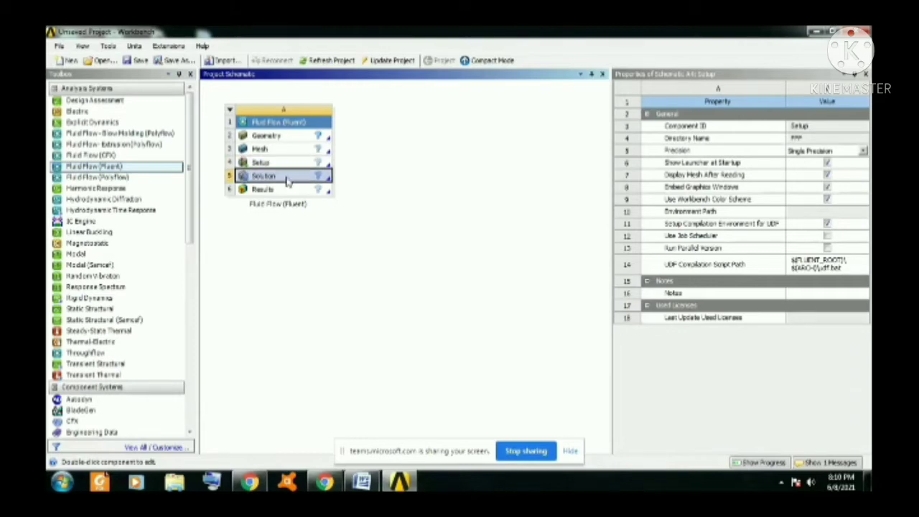
Open the Fluid Flow (Fluent) system's Geometry in DesignModeler and accept millimeter as the length unit.
left_click(286, 138)
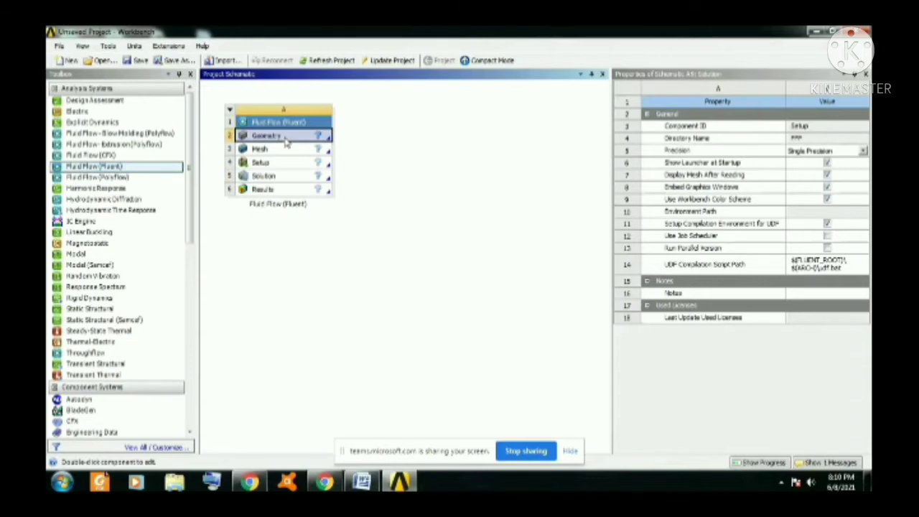
double_click(284, 138)
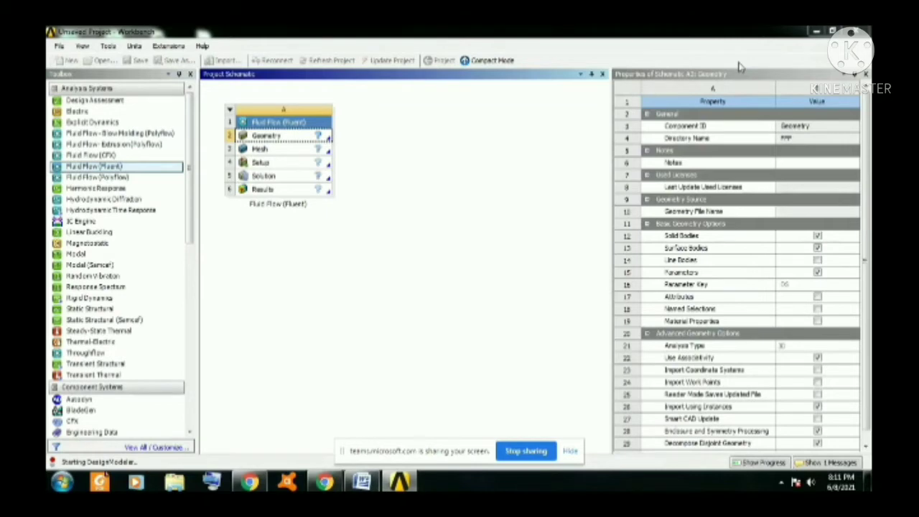
left_click(815, 33)
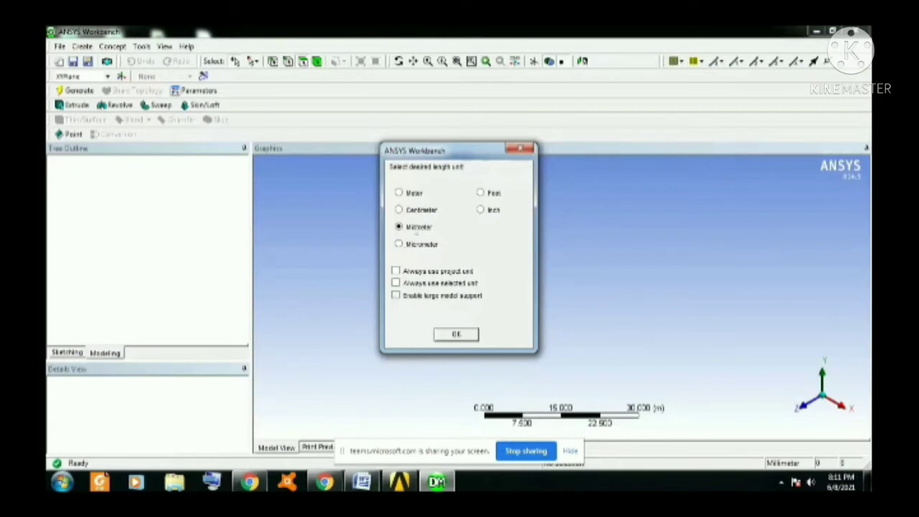
left_click(455, 335)
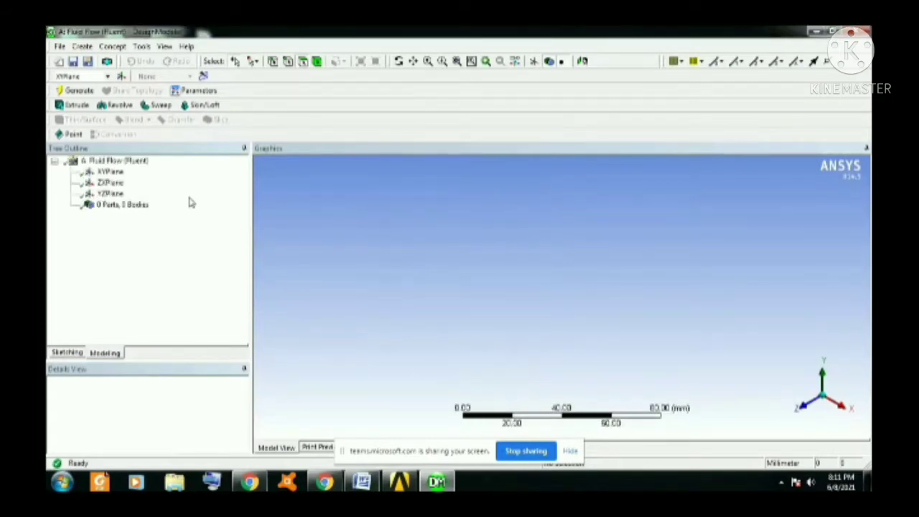
Create a new sketch on the XYPlane and draw a circle about 60.5 mm in diameter centred on the origin.
left_click(111, 173)
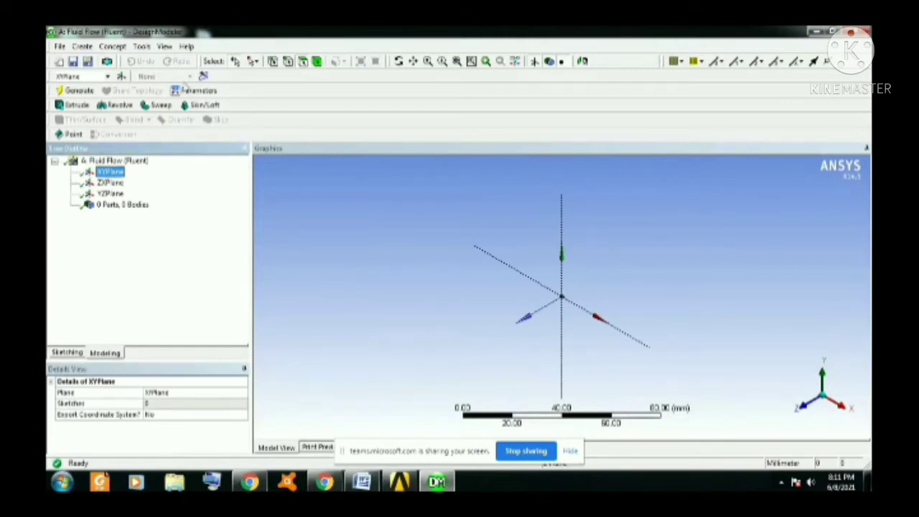
left_click(204, 77)
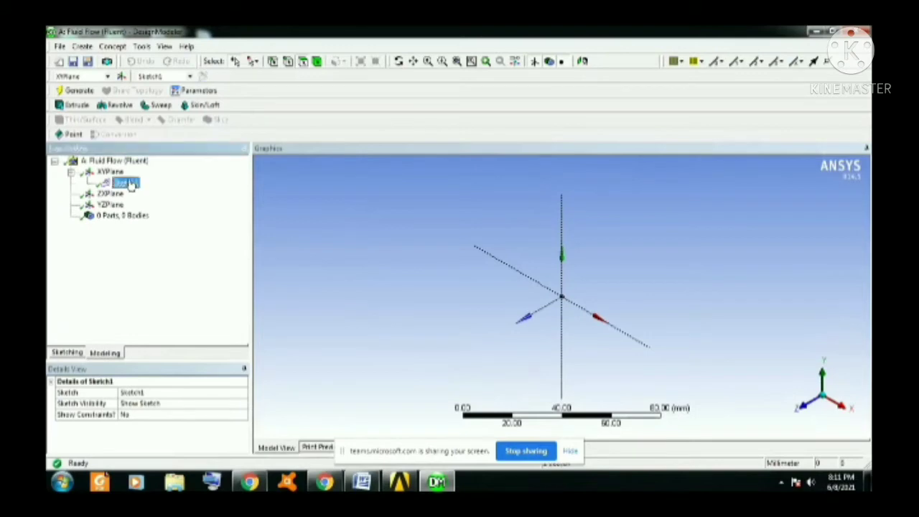
left_click(66, 352)
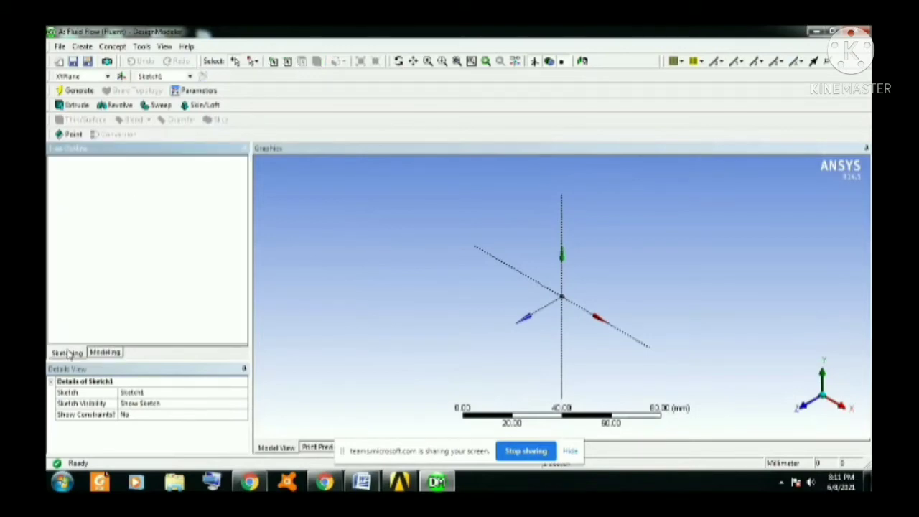
left_click(71, 264)
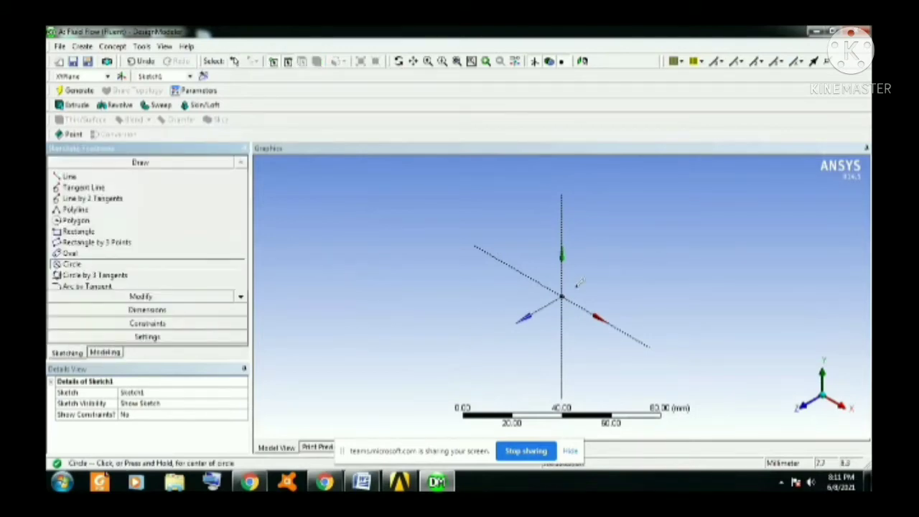
left_click(561, 295)
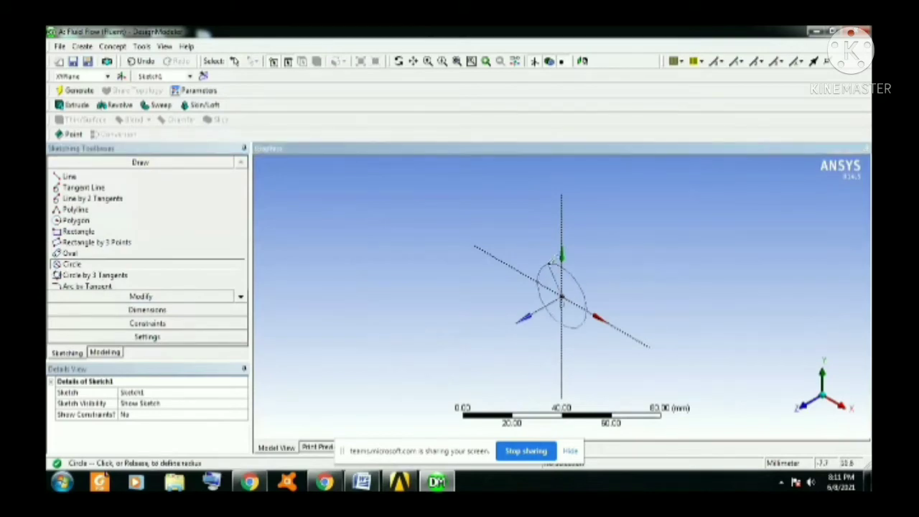
left_click(526, 239)
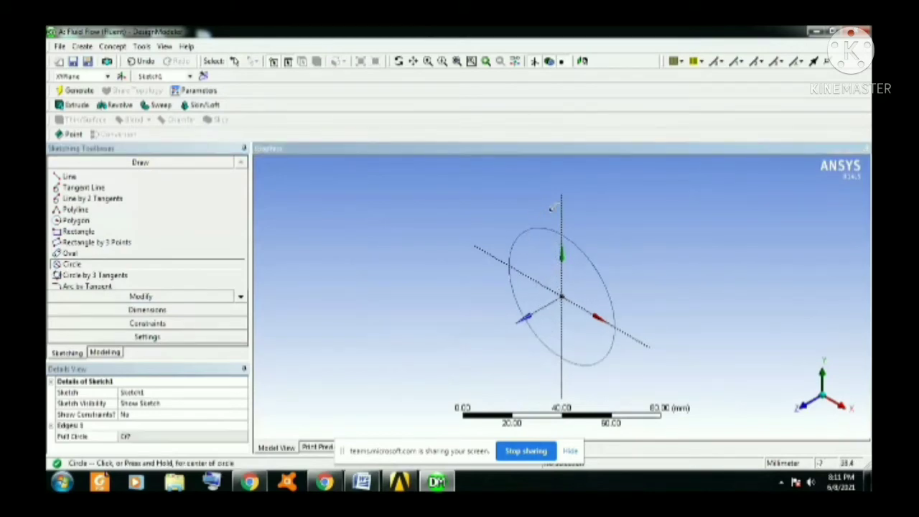
Create a second sketch on the XYPlane and draw a smaller concentric circle about 46.5 mm in diameter at the origin.
left_click(104, 353)
left_click(110, 172)
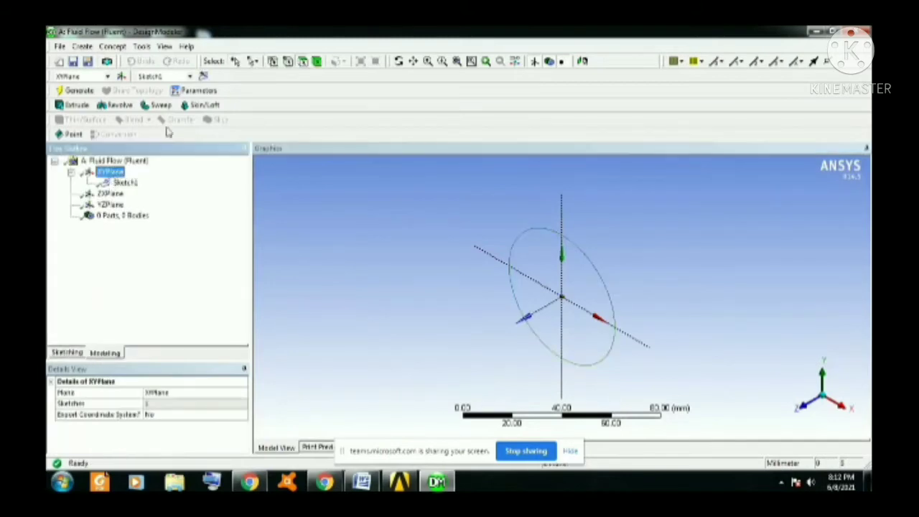
left_click(204, 76)
left_click(128, 194)
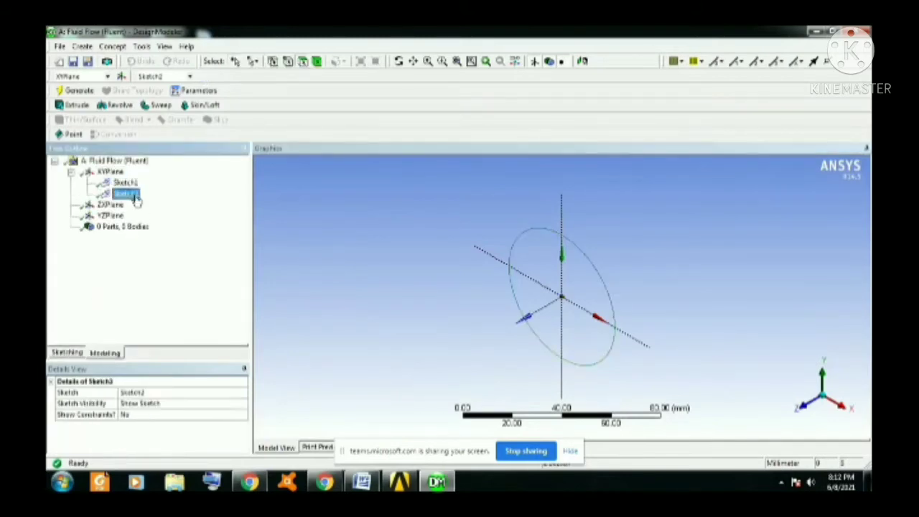
left_click(69, 355)
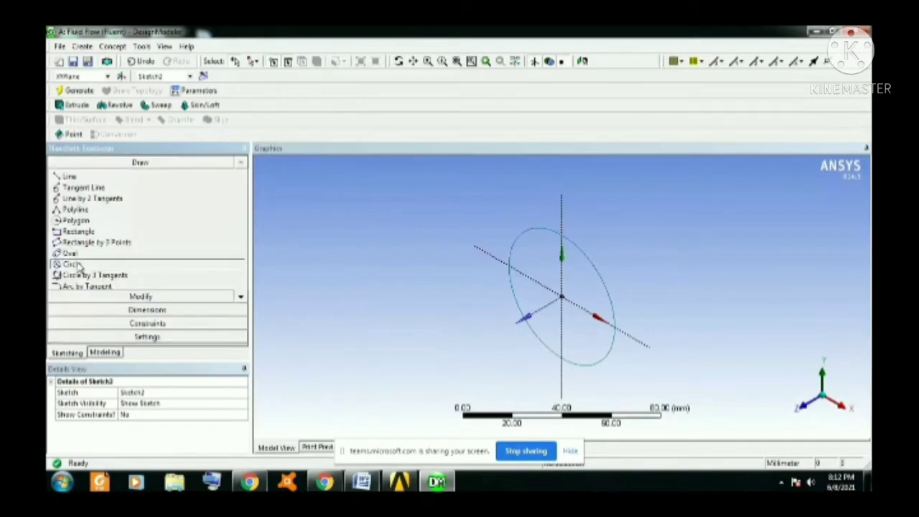
left_click(72, 264)
left_click(566, 294)
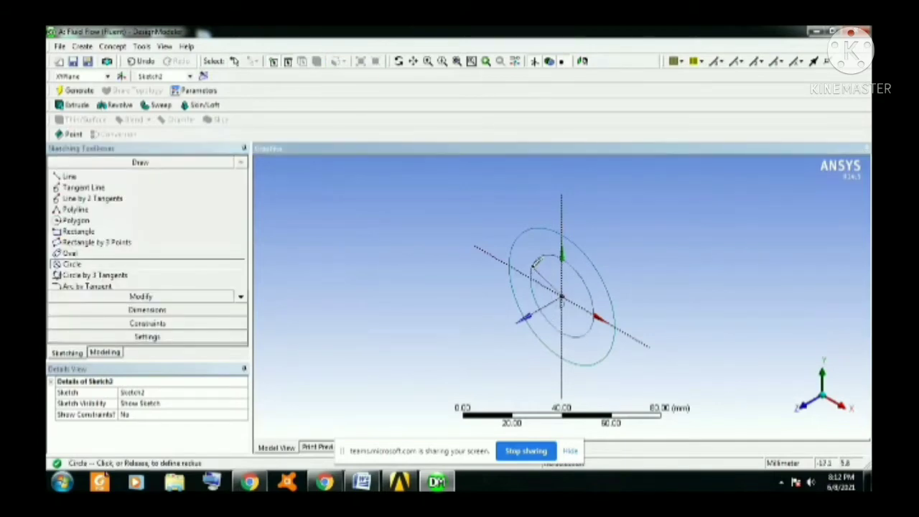
left_click(527, 255)
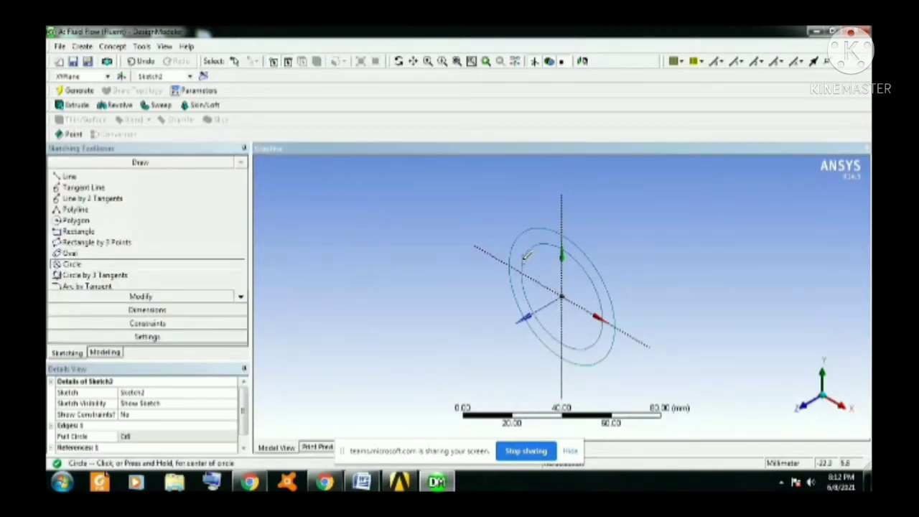
Add diameter dimensions to the outer and inner circles.
left_click(157, 312)
left_click(158, 310)
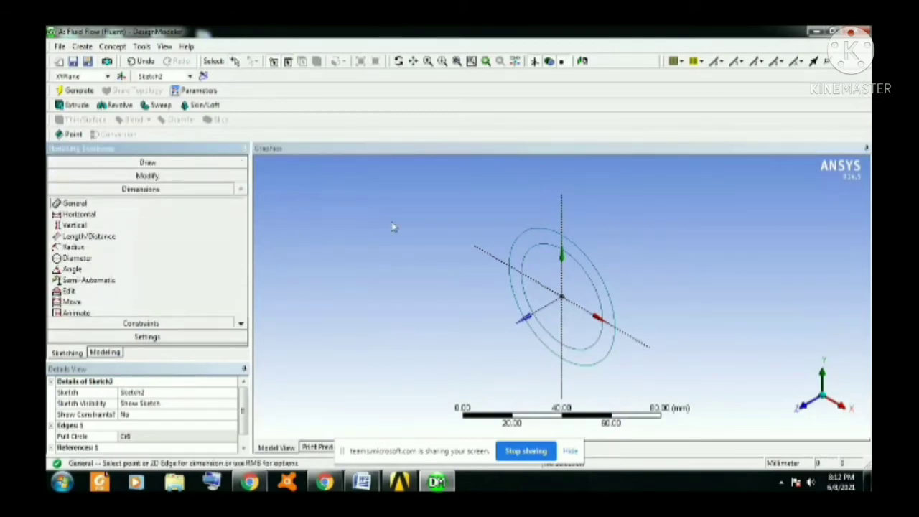
left_click(529, 243)
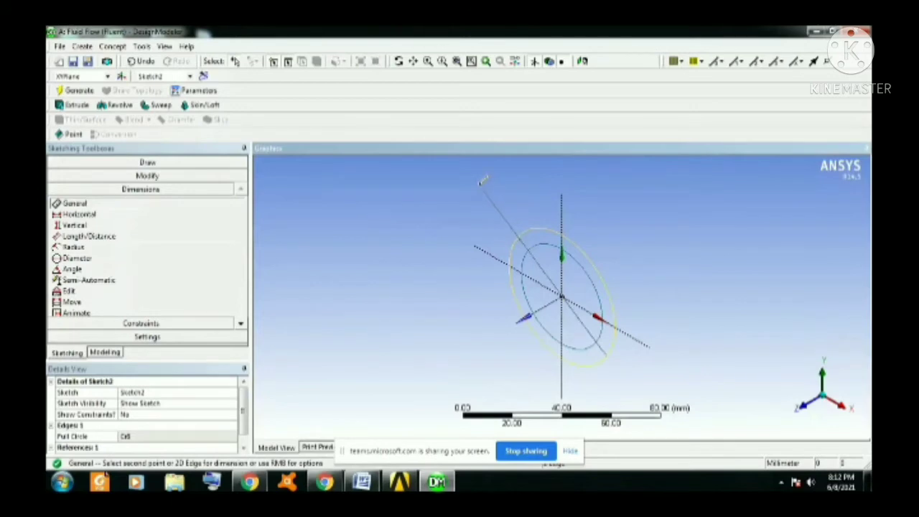
left_click(479, 185)
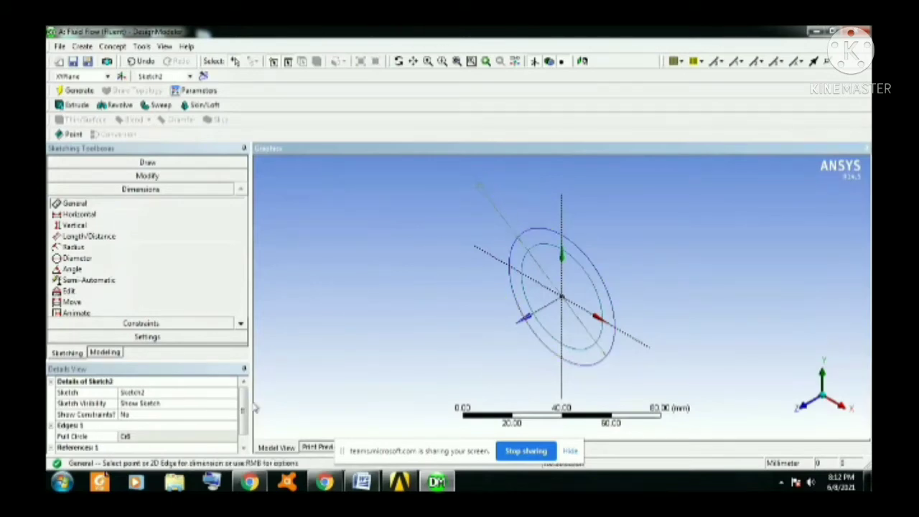
left_click(584, 267)
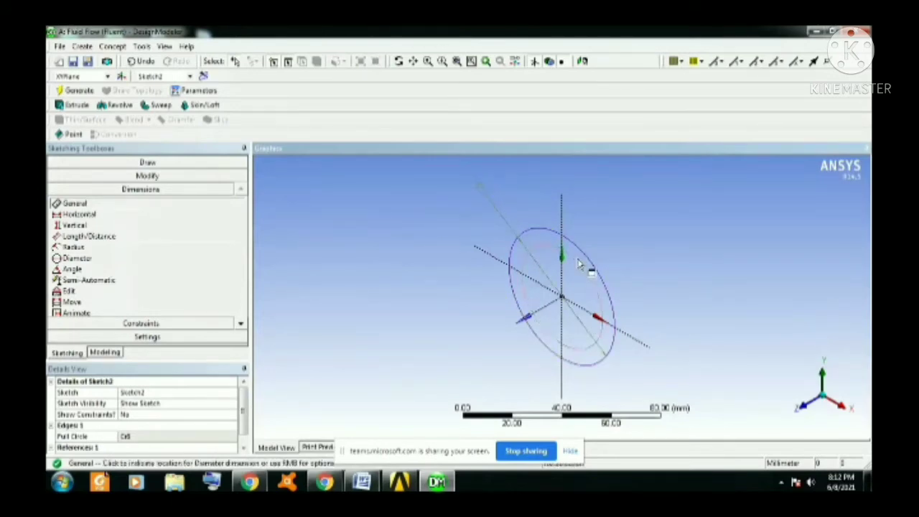
left_click(689, 175)
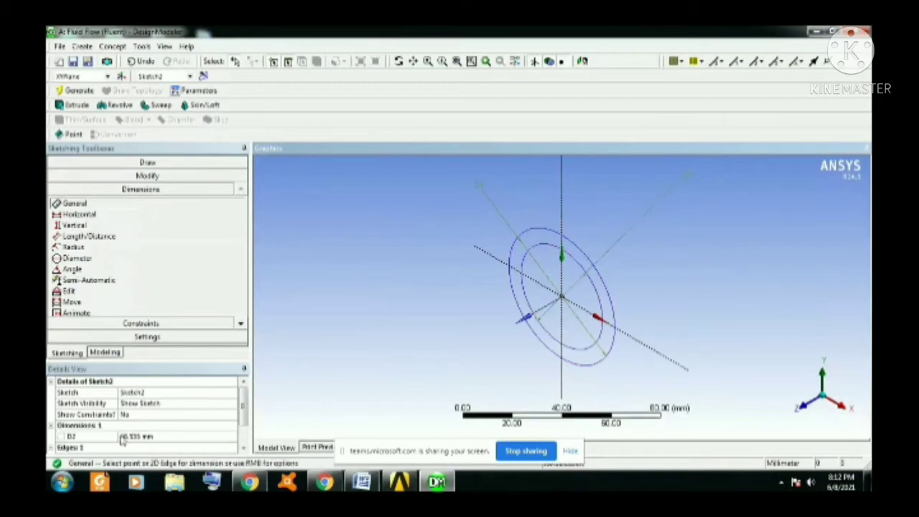
Set the diameter D1 of the circle in Sketch1 to 27 mm.
left_click(107, 352)
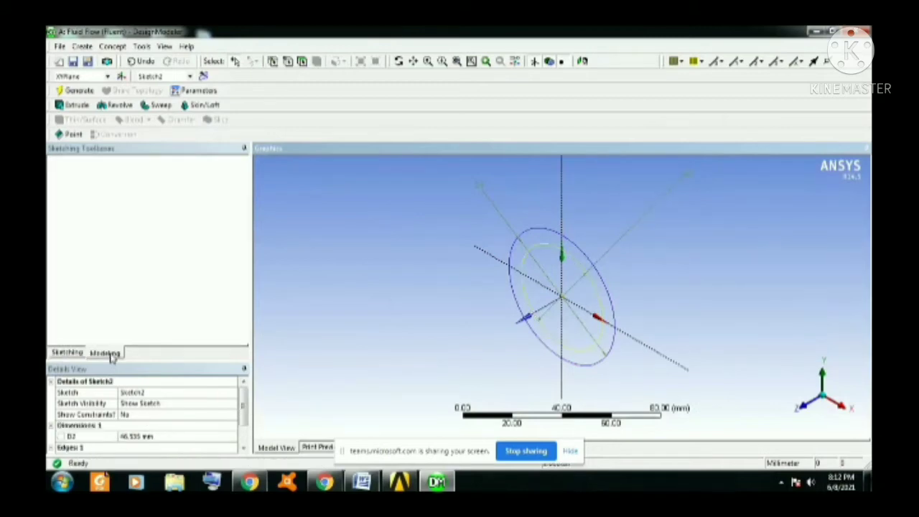
left_click(123, 182)
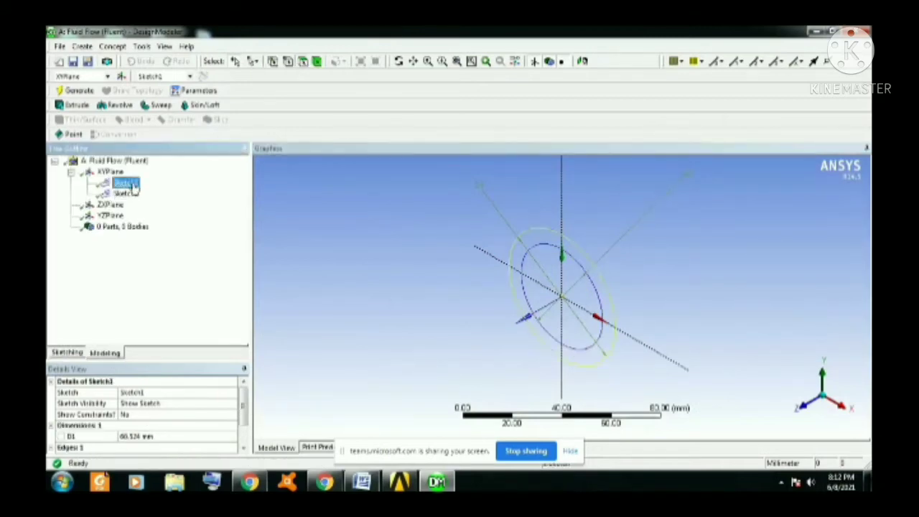
left_click(170, 436)
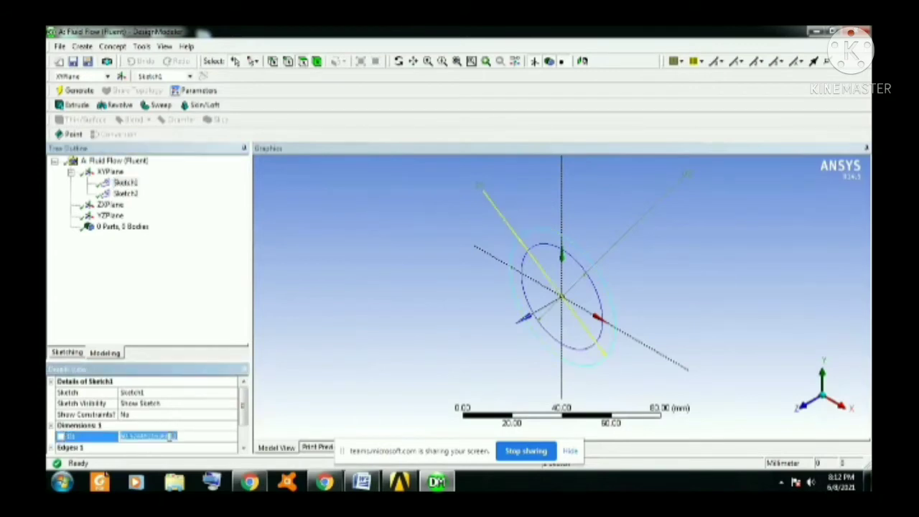
type("20")
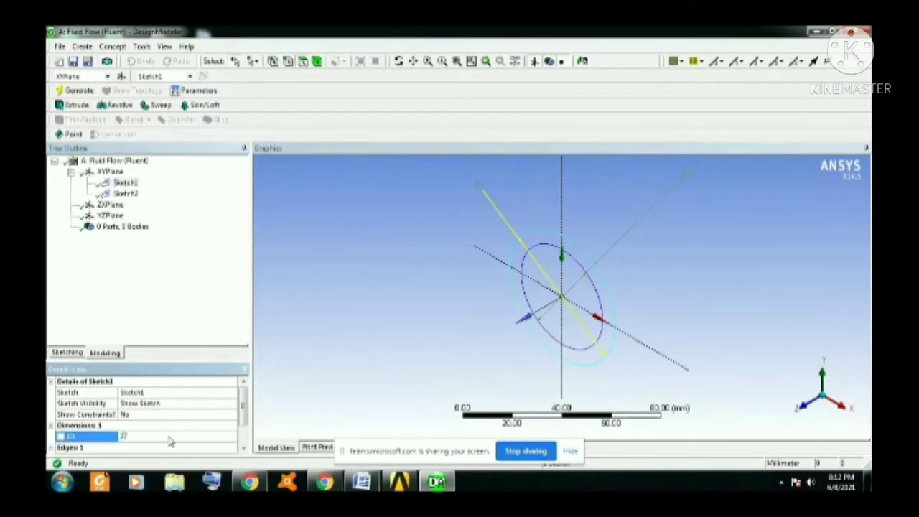
key("Return")
Set the diameter D2 of the circle in Sketch2 to 21 mm and generate the model.
left_click(126, 194)
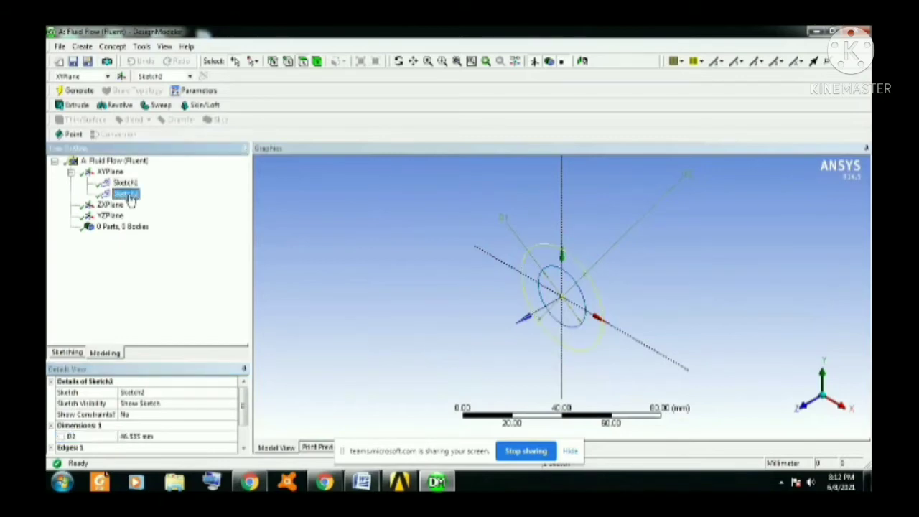
left_click(162, 438)
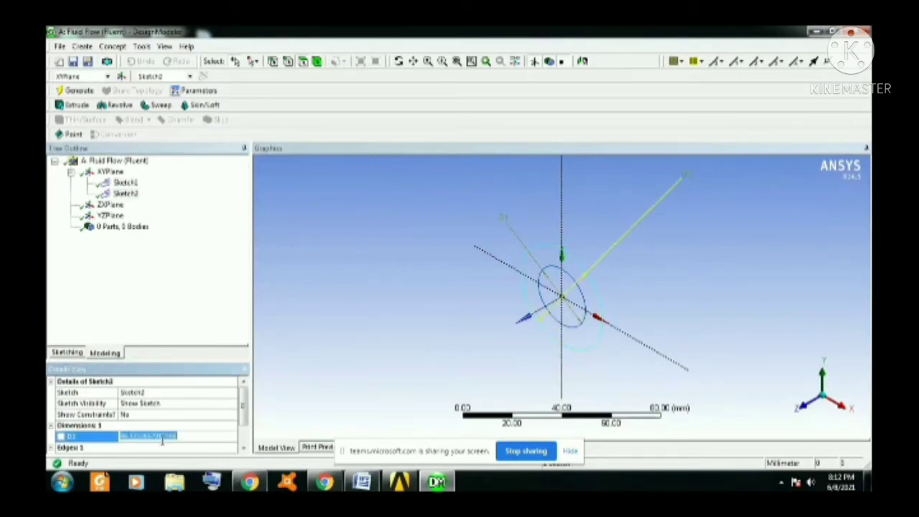
type("20")
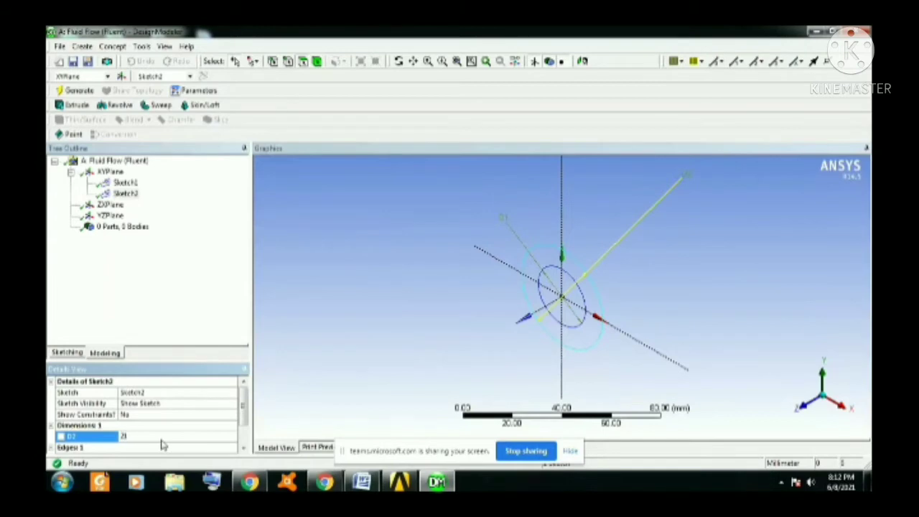
key("Return")
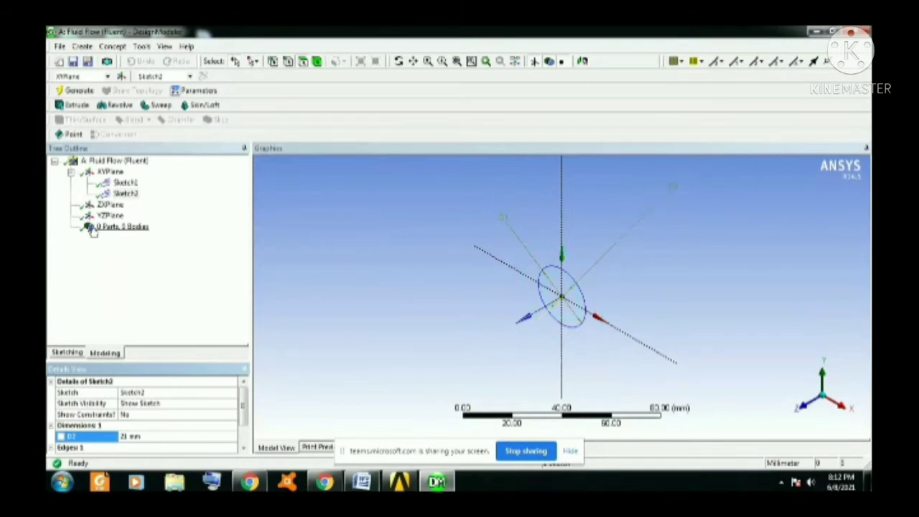
left_click(76, 92)
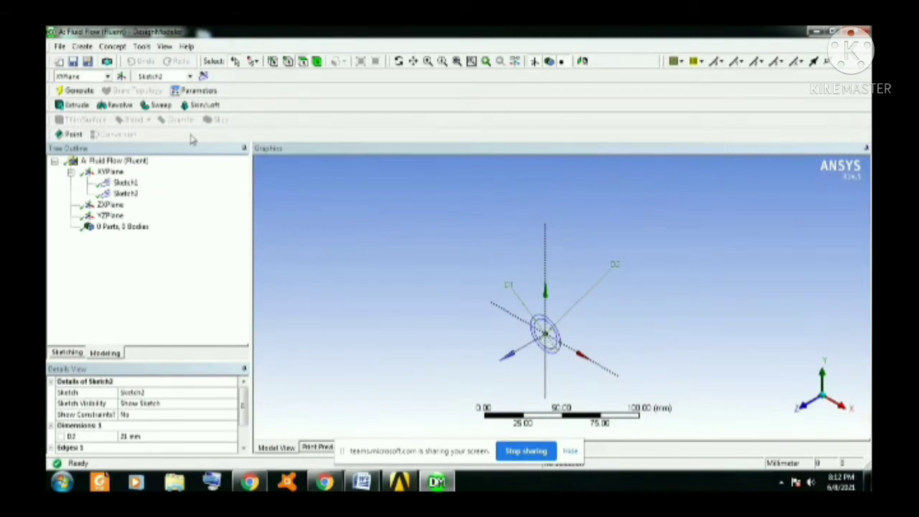
Extrude Sketch1 as added material in the reversed direction to a depth of 1000 mm and generate the solid cylinder.
left_click(125, 184)
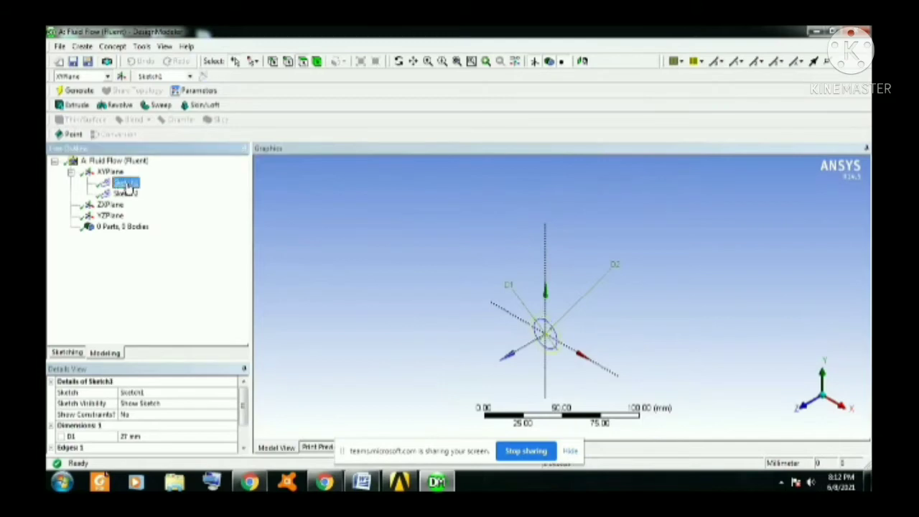
left_click(75, 106)
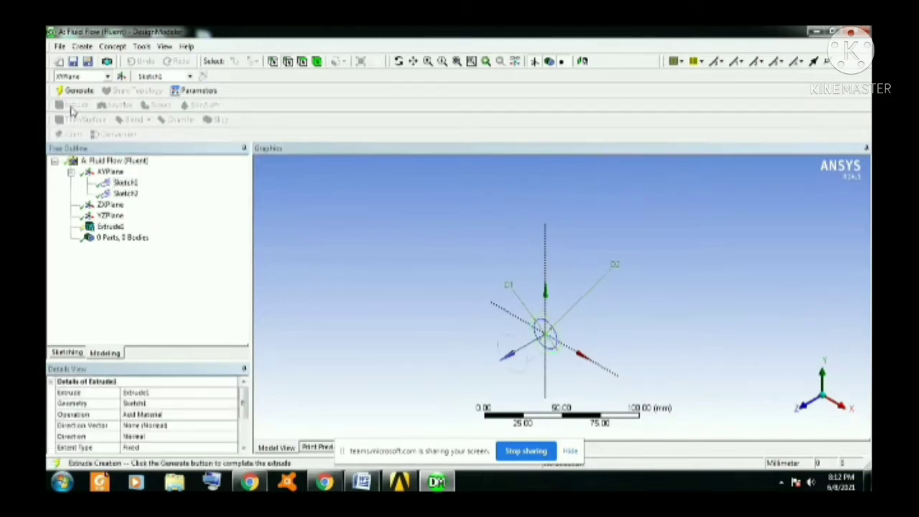
left_click(133, 403)
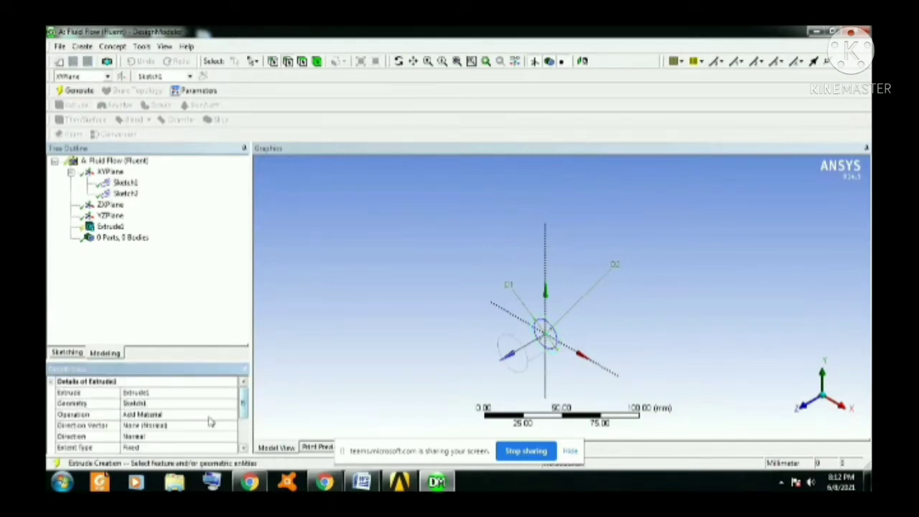
scroll(237, 421, "down", 2)
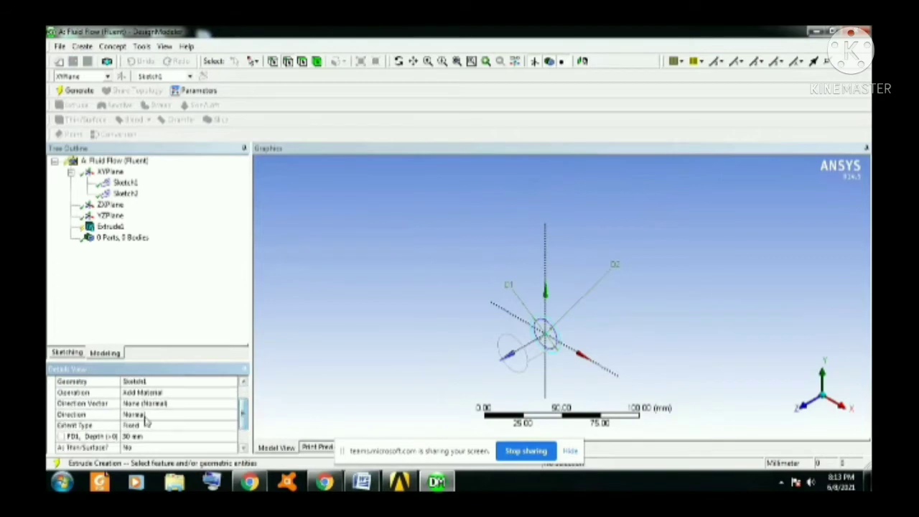
left_click(205, 417)
left_click(231, 415)
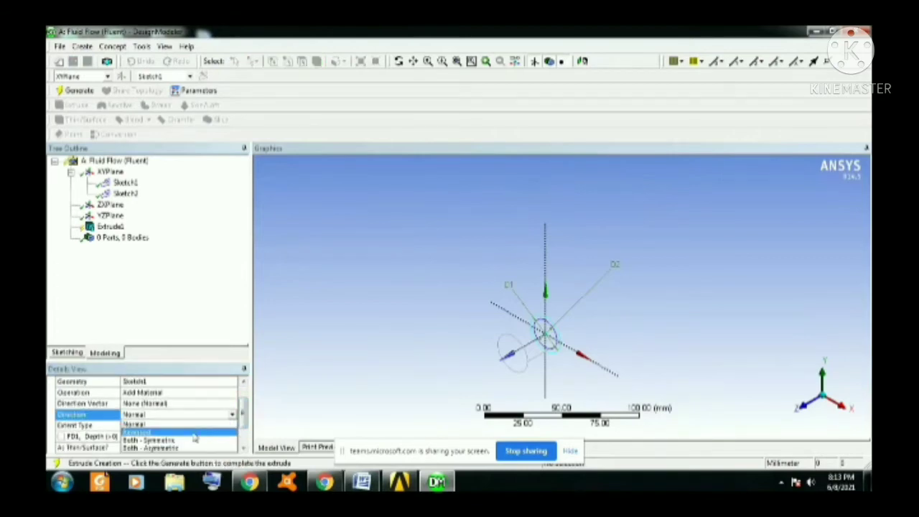
left_click(194, 433)
left_click(152, 437)
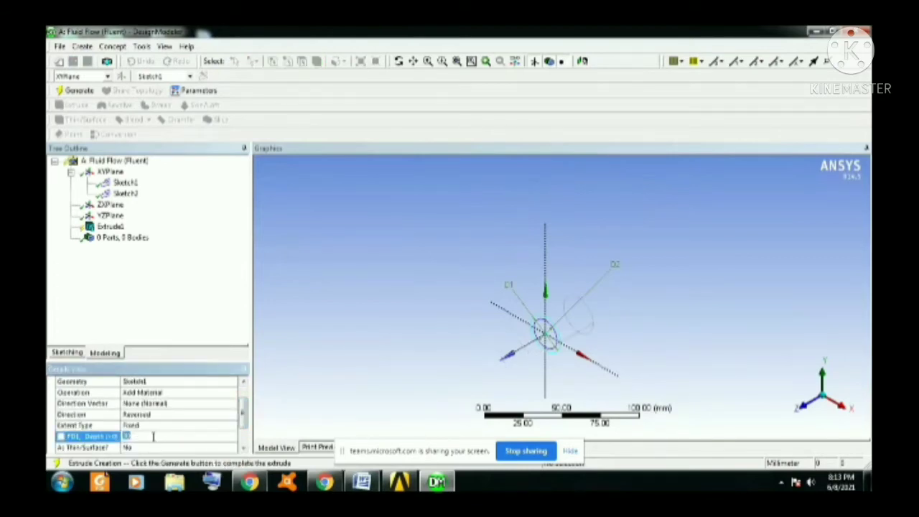
type("1000")
key("Return")
left_click(75, 91)
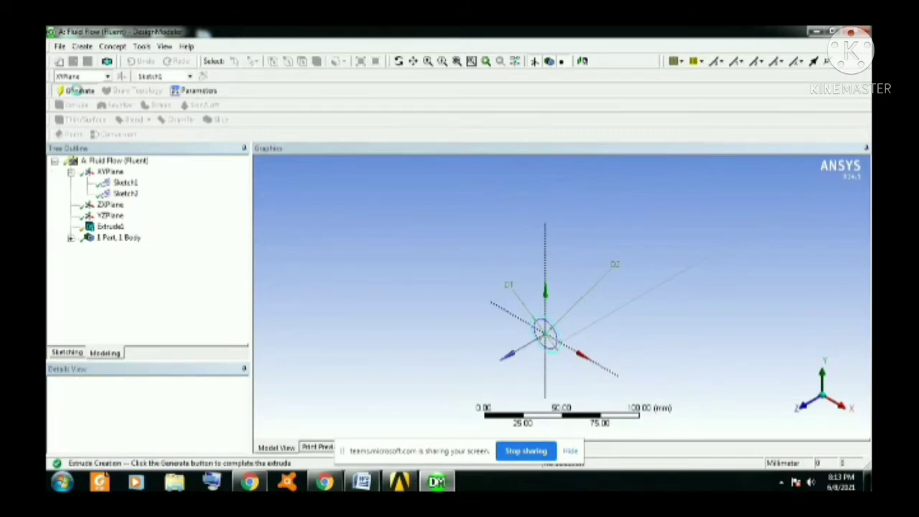
Create an extrusion from Sketch2, the inner circle, and set its operation to Cut Material.
left_click(413, 63)
left_click_drag(413, 425, 517, 328)
scroll(519, 306, "up", 5)
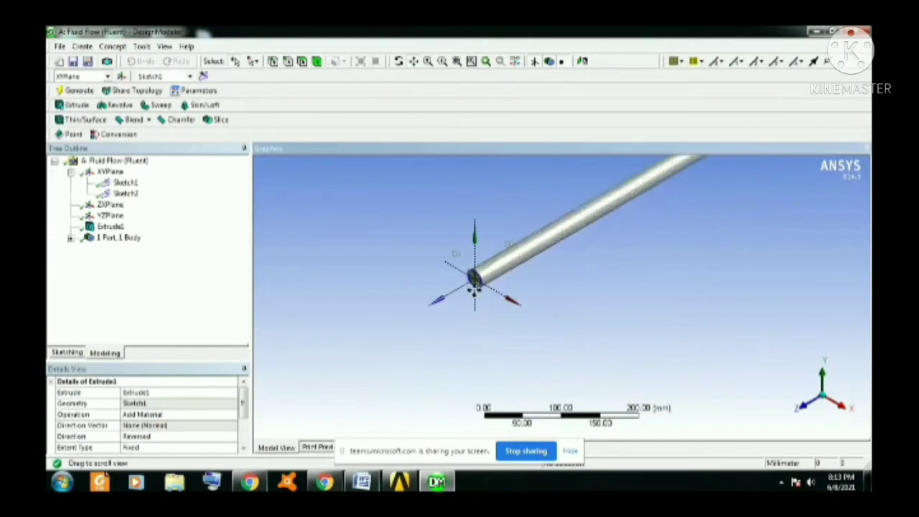
scroll(421, 268, "up", 4)
scroll(408, 267, "up", 4)
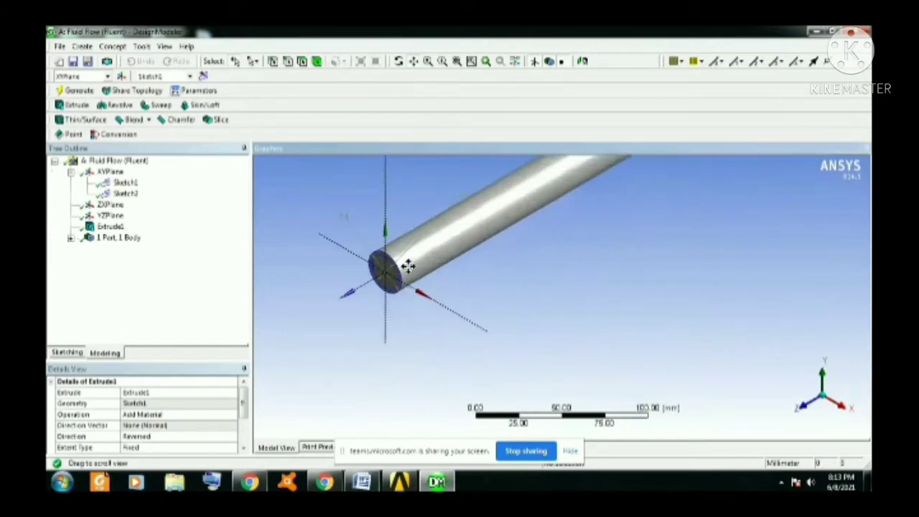
scroll(408, 266, "up", 1)
left_click_drag(312, 264, 373, 293)
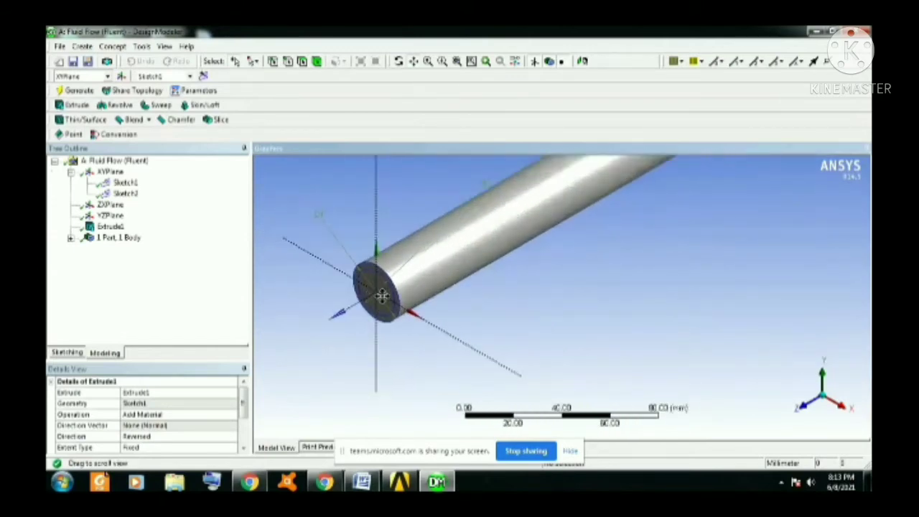
left_click(126, 194)
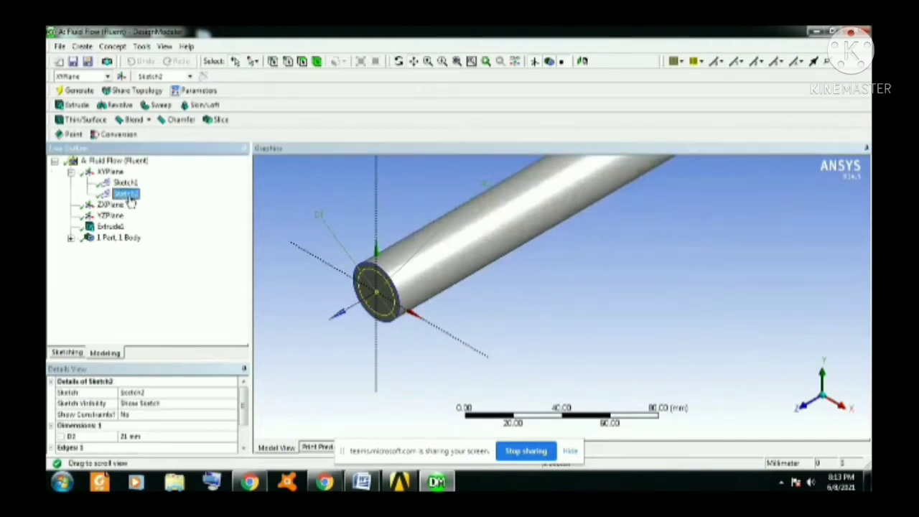
left_click(73, 105)
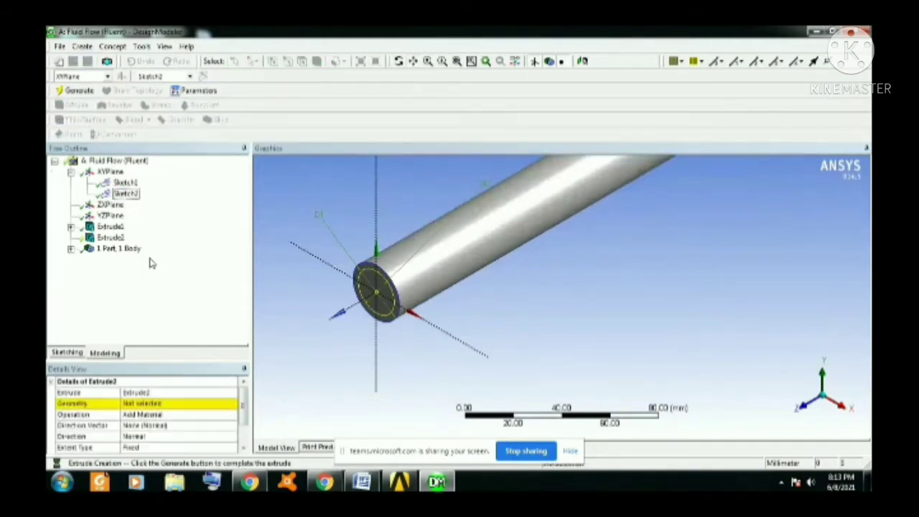
left_click(164, 402)
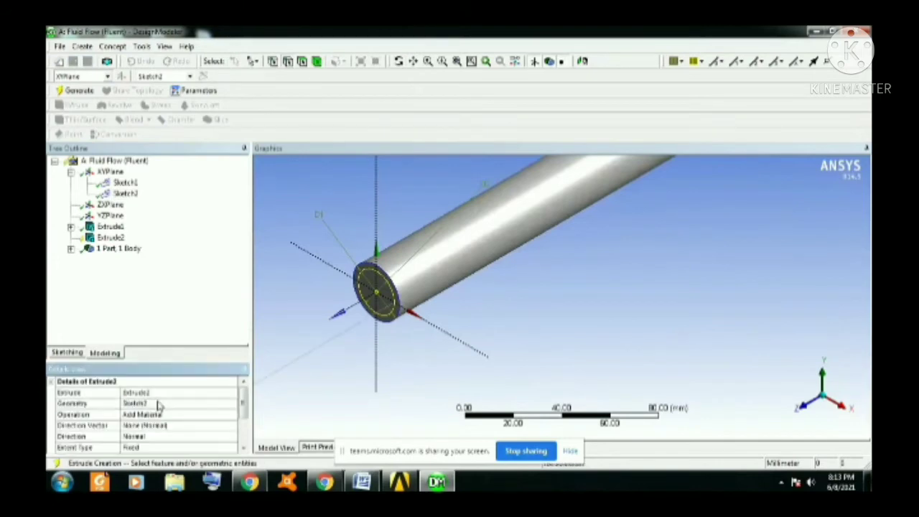
left_click(232, 417)
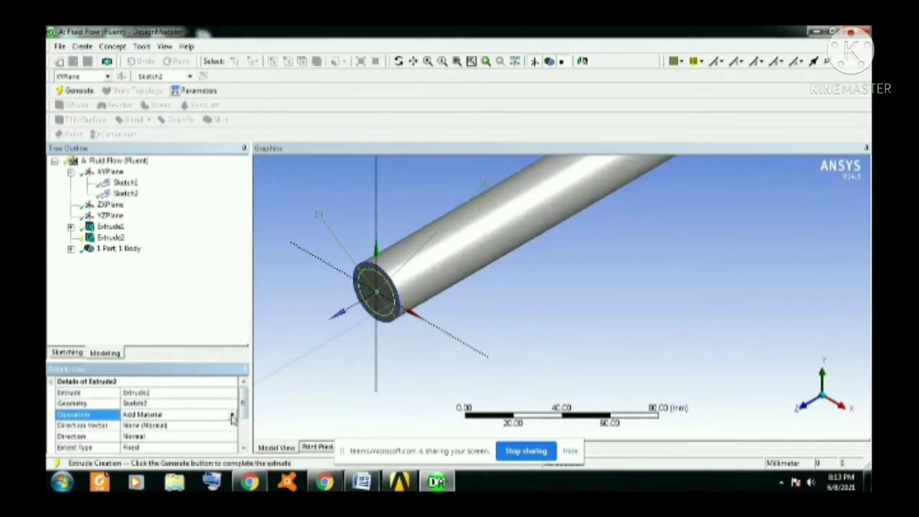
left_click(231, 414)
left_click(208, 439)
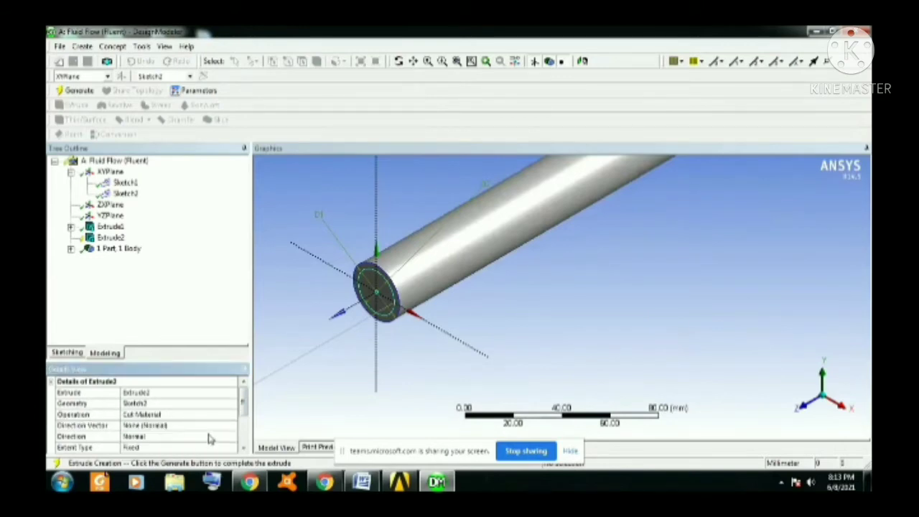
Set the direction of the Sketch2 cut to Reversed and generate the bore through the cylinder.
left_click(213, 439)
left_click(232, 436)
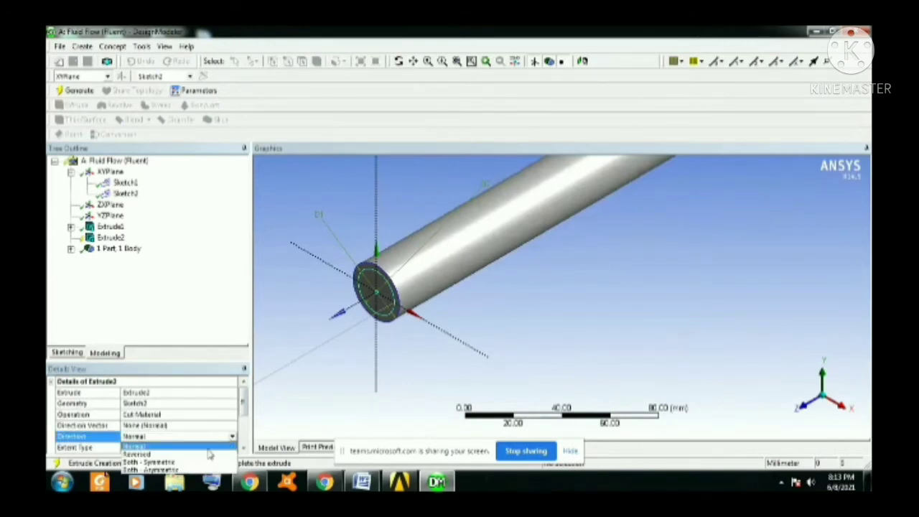
left_click(201, 457)
left_click_drag(243, 404, 243, 420)
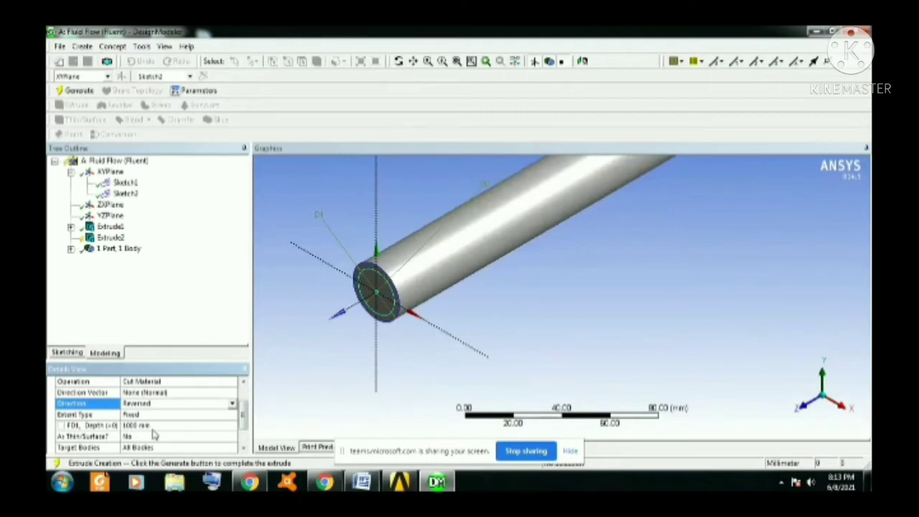
left_click(77, 90)
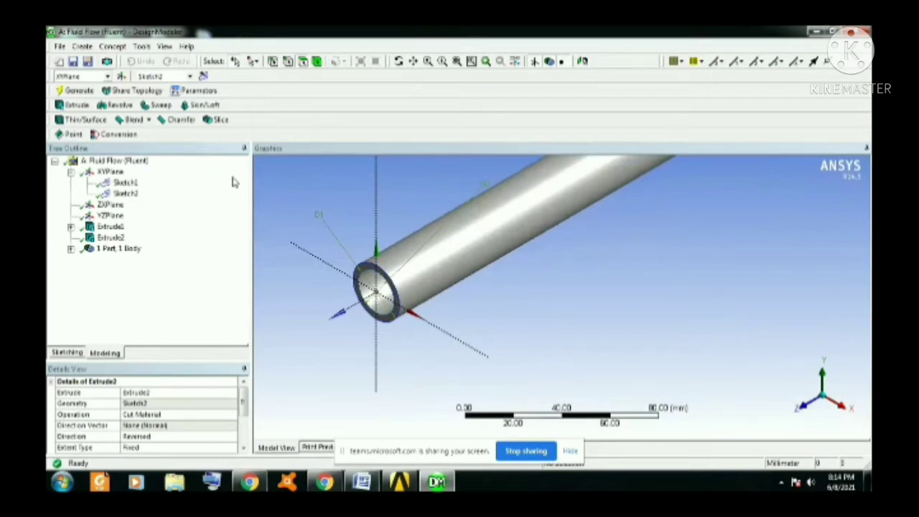
Create a By Cavity fill from the pipe's inner cylindrical face and generate the fluid body.
left_click(70, 248)
left_click(122, 261)
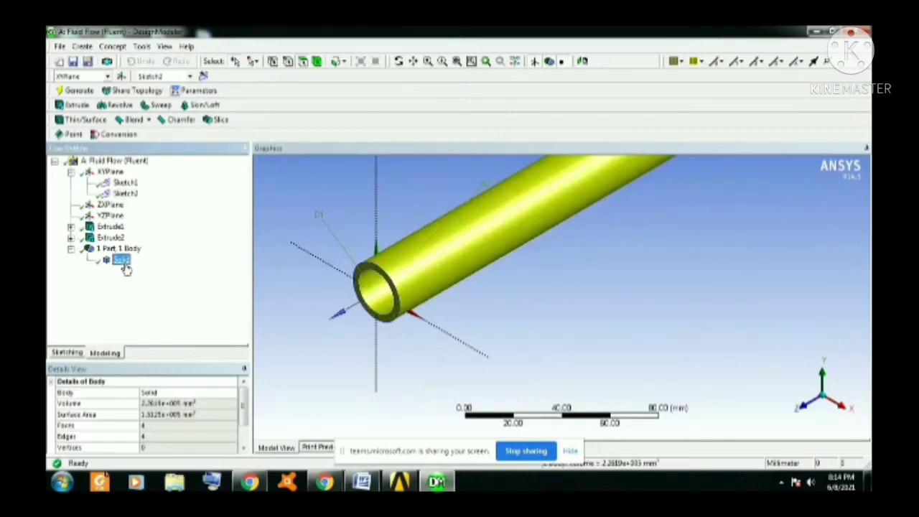
left_click(391, 304)
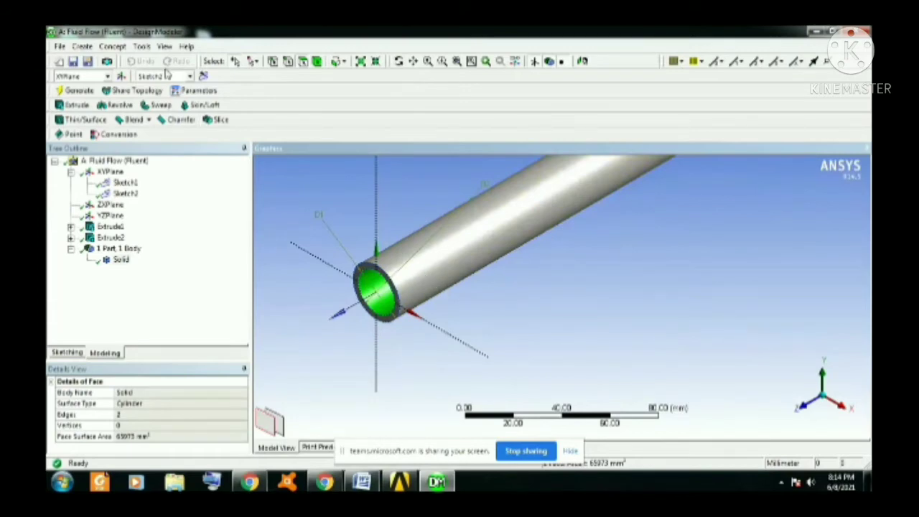
left_click(142, 47)
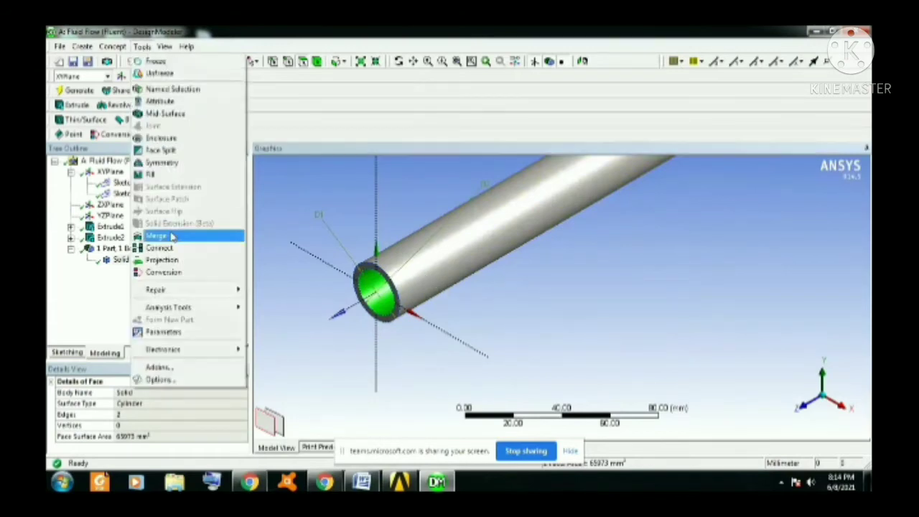
left_click(164, 182)
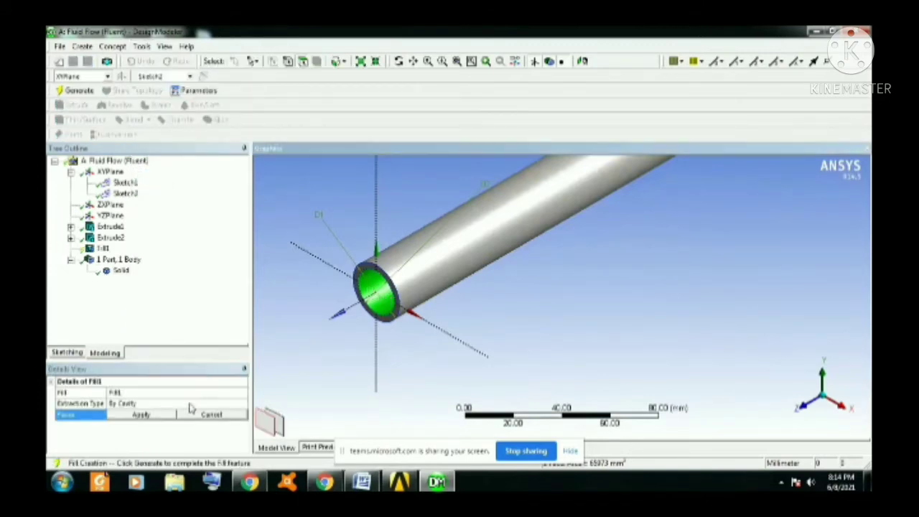
left_click(164, 414)
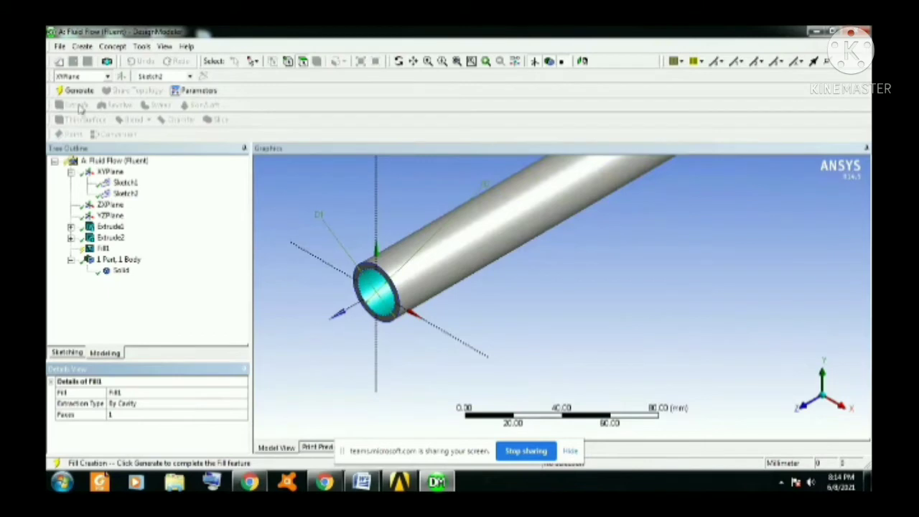
left_click(79, 91)
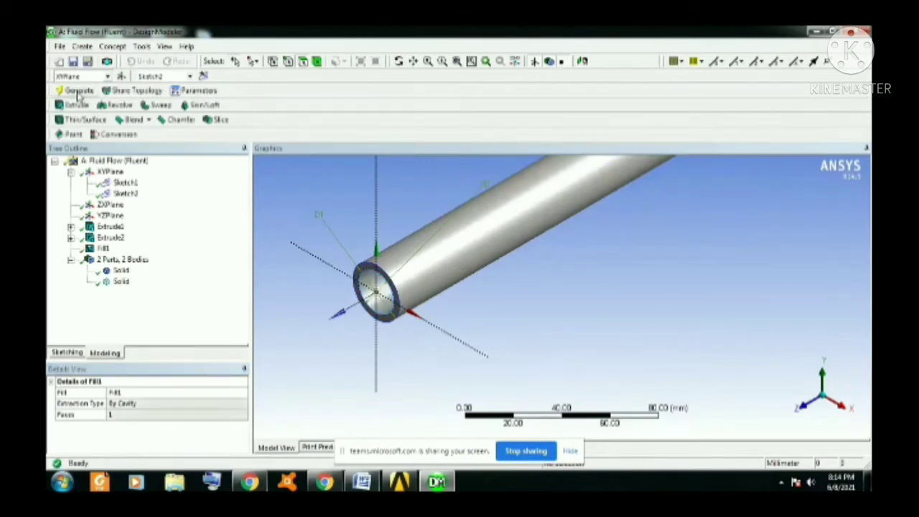
Inspect the pipe wall body and the fill body individually in the model.
left_click(120, 271)
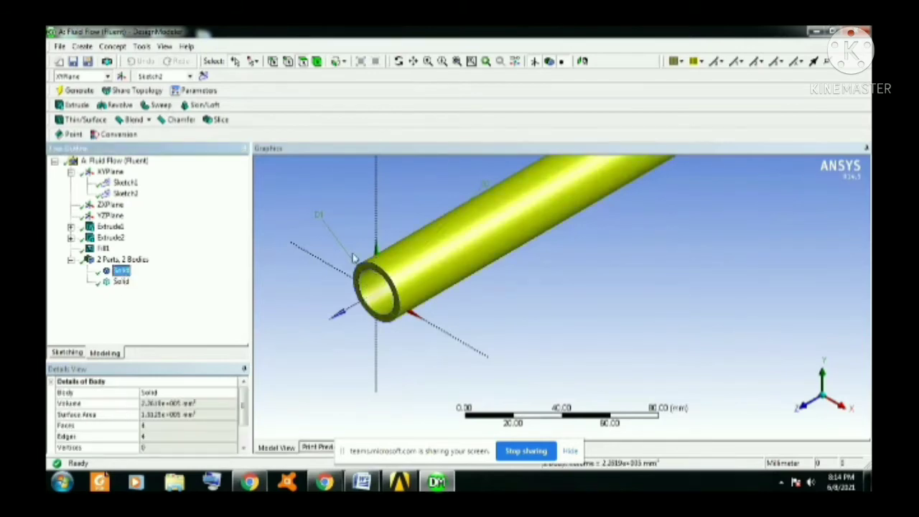
left_click(119, 284)
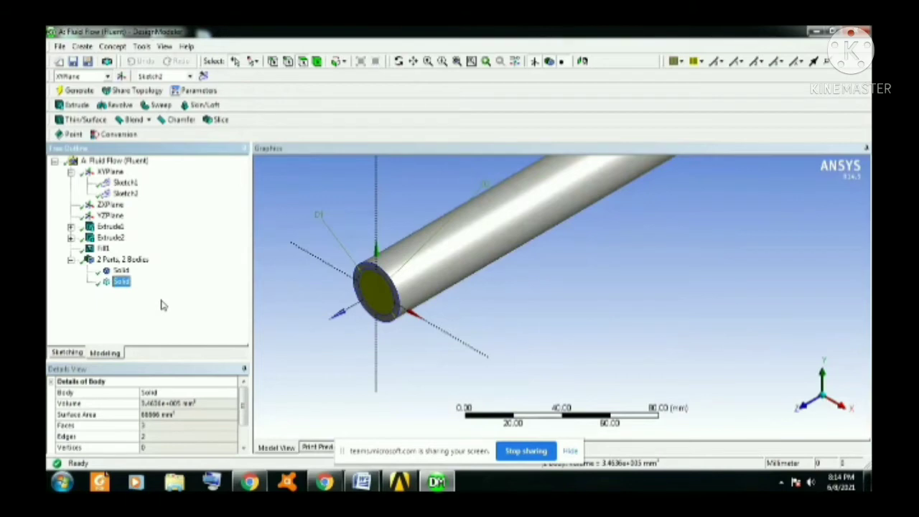
left_click(79, 91)
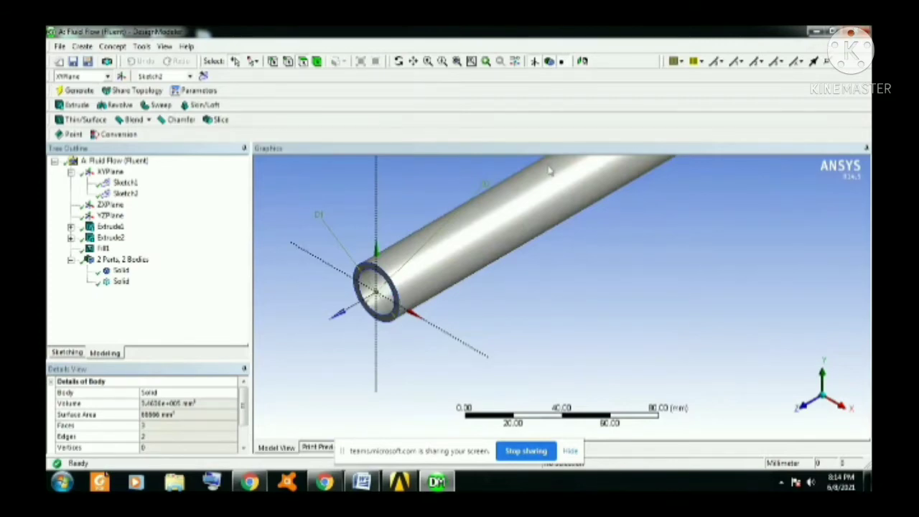
left_click(382, 287)
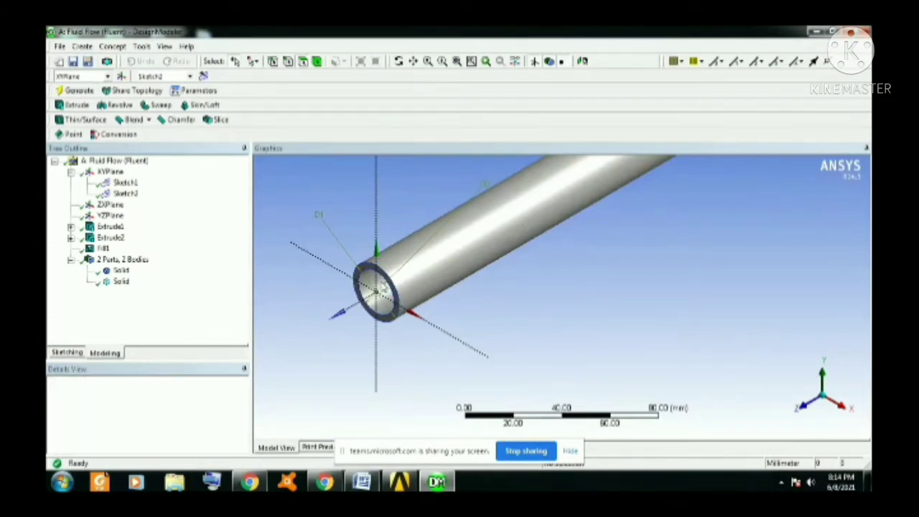
Close DesignModeler, return to Workbench and open the Fluid Flow (Fluent) system's mesh in the Meshing application.
key("alt+F4")
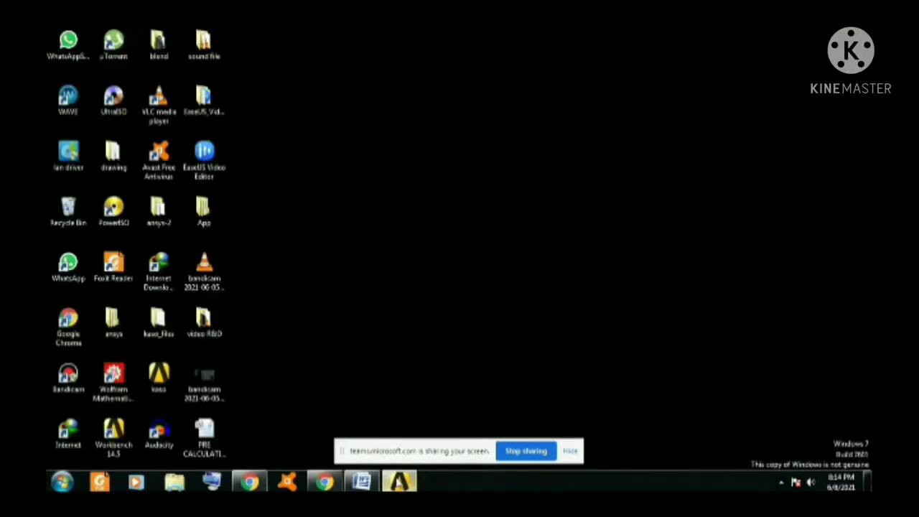
left_click(398, 482)
double_click(318, 149)
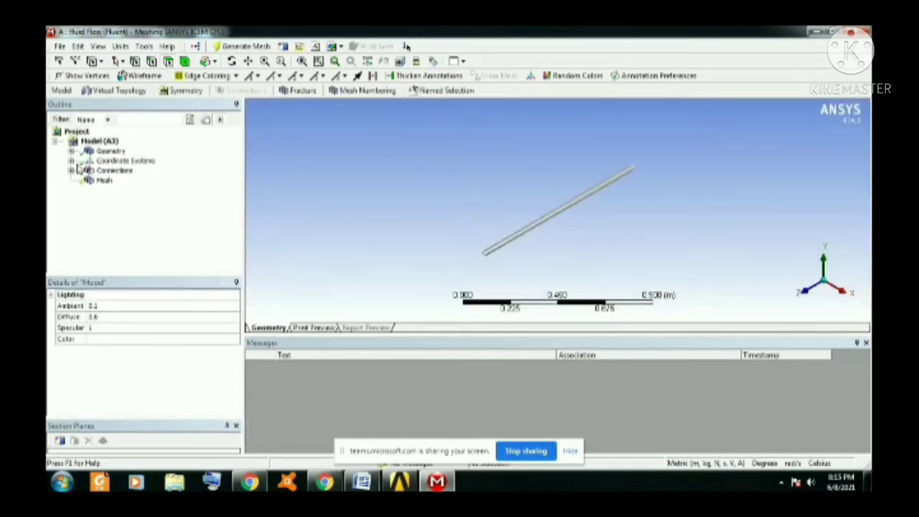
Examine the two solid bodies under Geometry and take a close look at the pipe's open end.
left_click(72, 151)
left_click(119, 161)
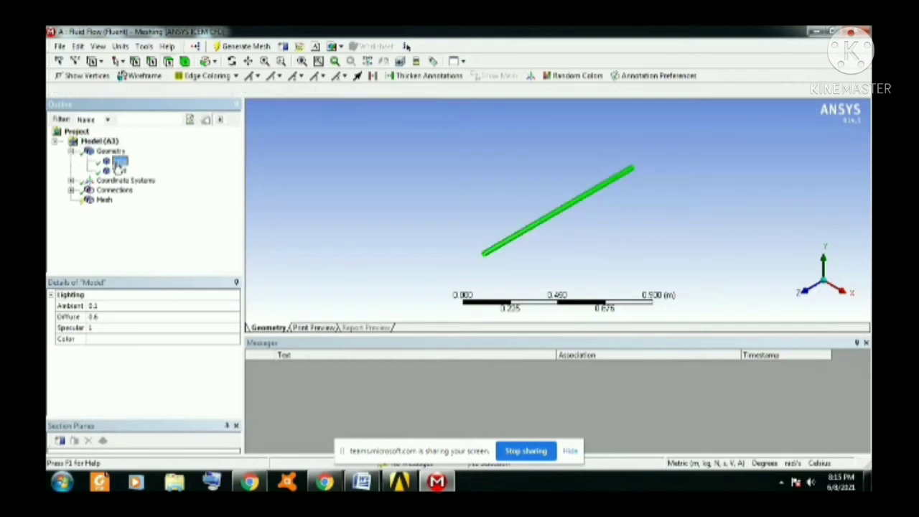
left_click(119, 172)
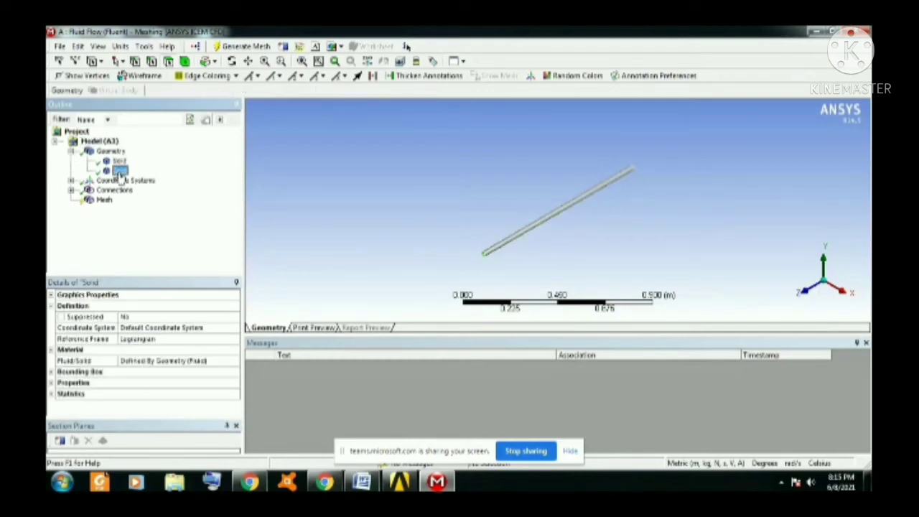
left_click(249, 62)
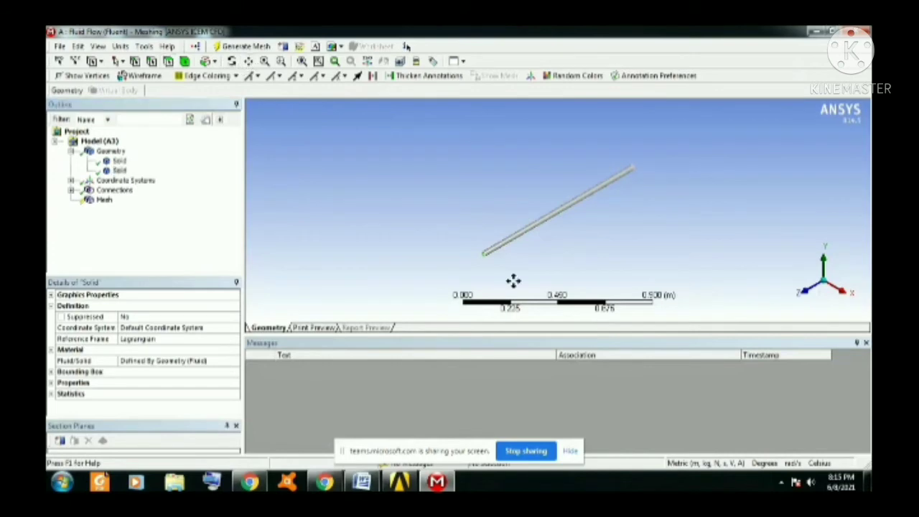
scroll(501, 261, "up", 4)
left_click_drag(501, 261, 529, 203)
scroll(410, 263, "up", 3)
left_click_drag(402, 265, 473, 224)
scroll(338, 265, "up", 1)
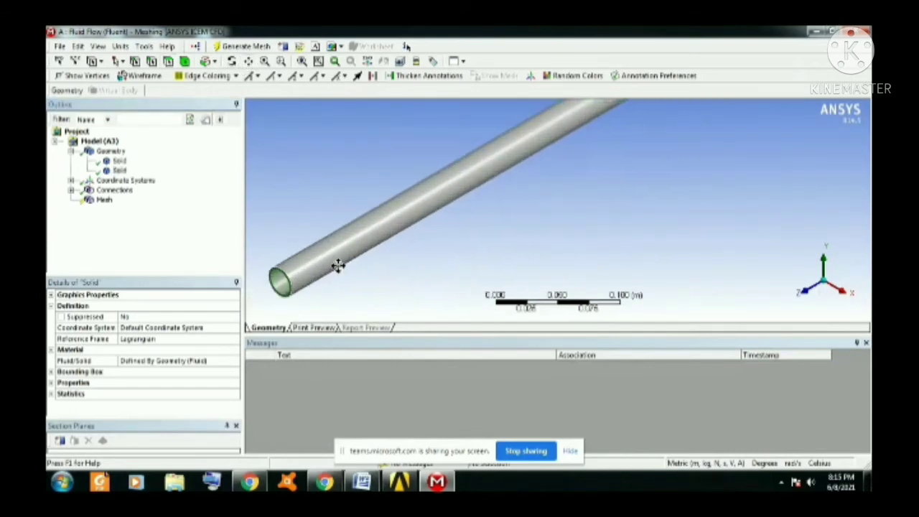
left_click_drag(337, 265, 417, 237)
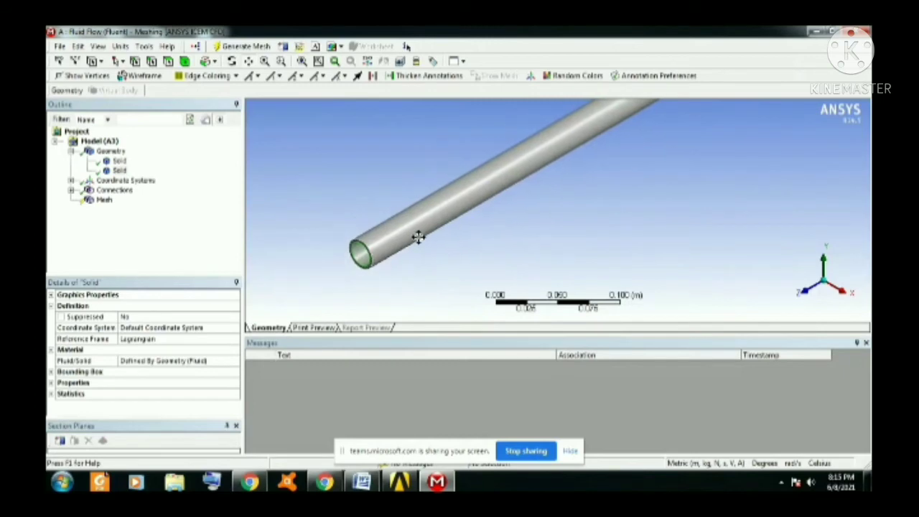
Create a named selection called inlet on the circular fluid face at the pipe's near end.
left_click(357, 256)
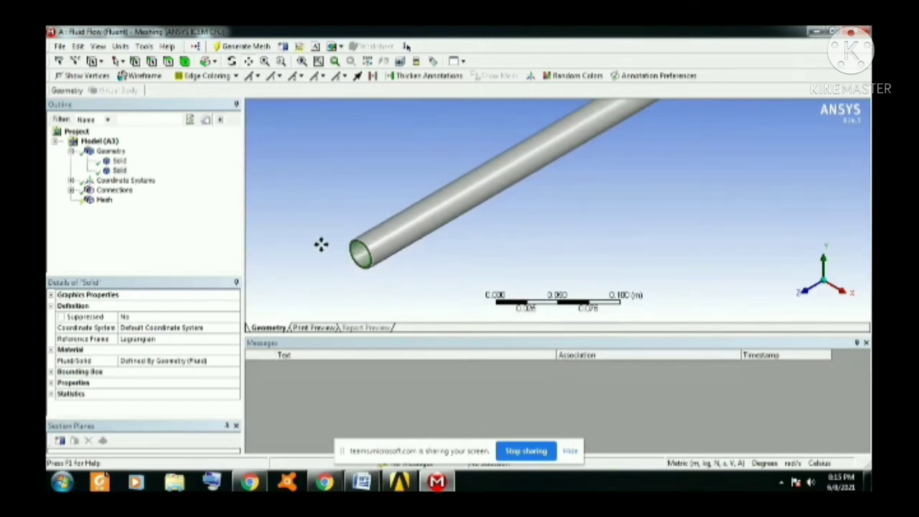
left_click(169, 62)
left_click(363, 259)
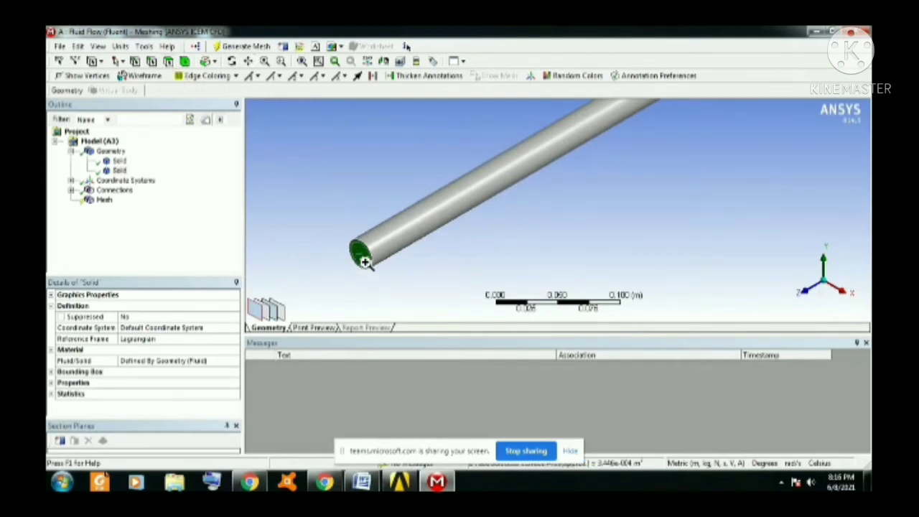
right_click(365, 260)
left_click(418, 449)
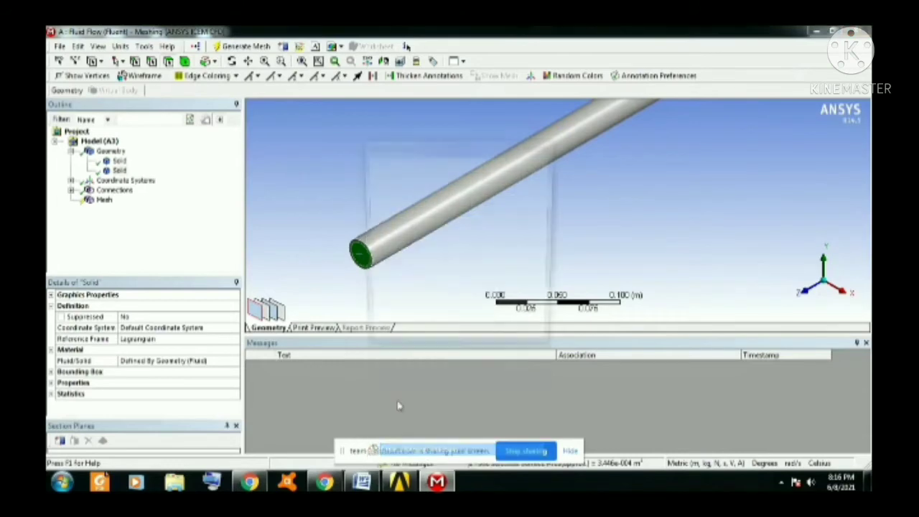
type("nlet")
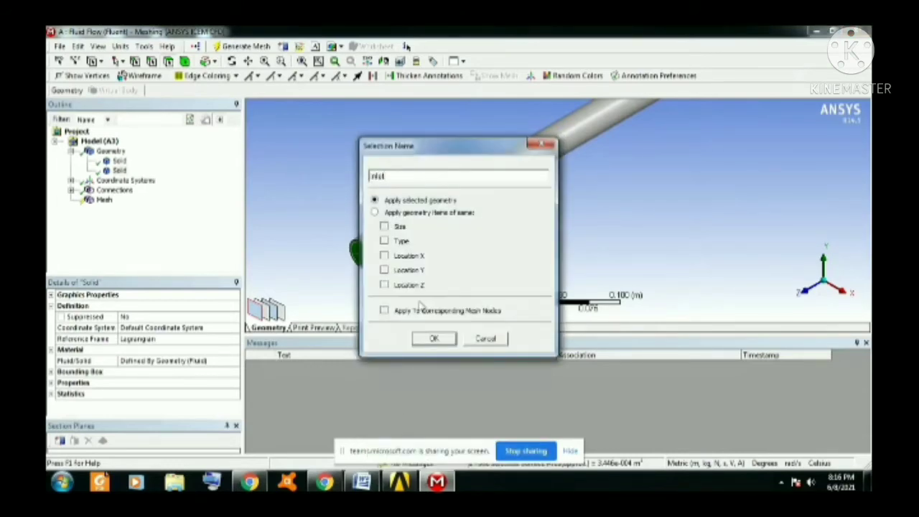
left_click(434, 339)
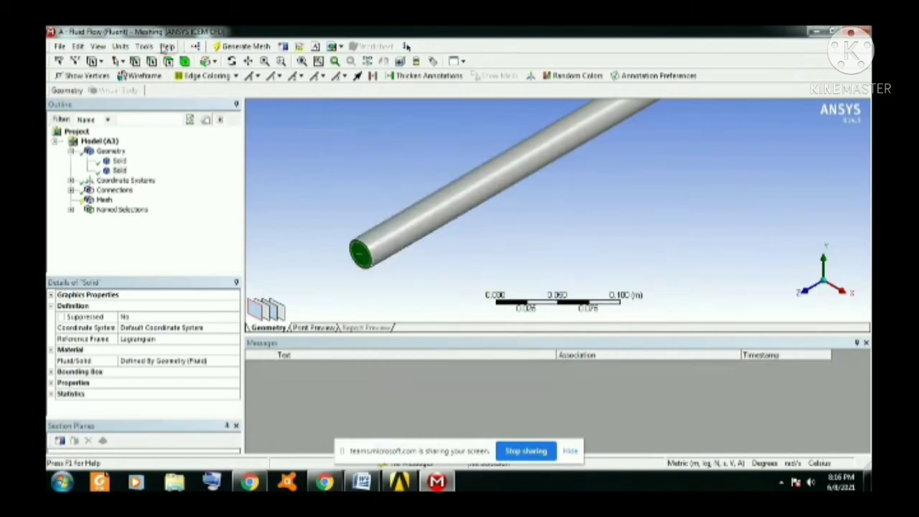
Create a named selection called wall from the outer pipe body.
left_click(433, 233)
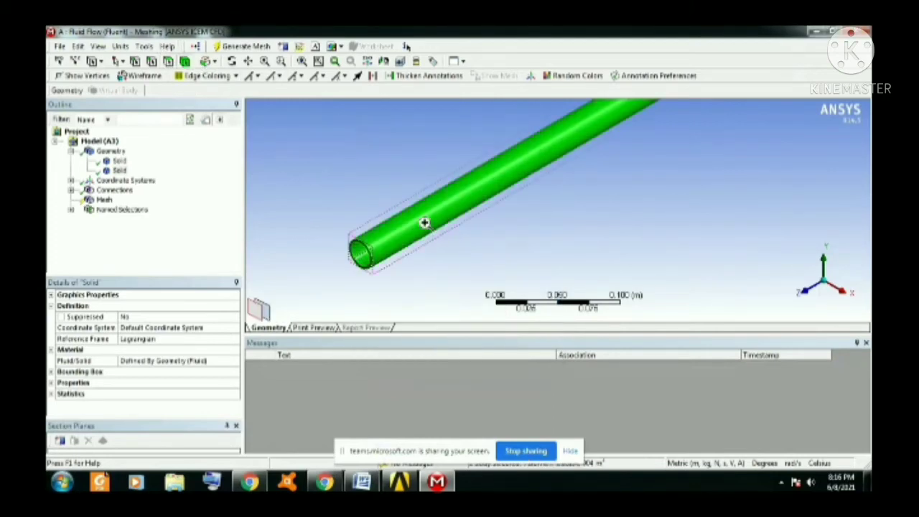
right_click(424, 222)
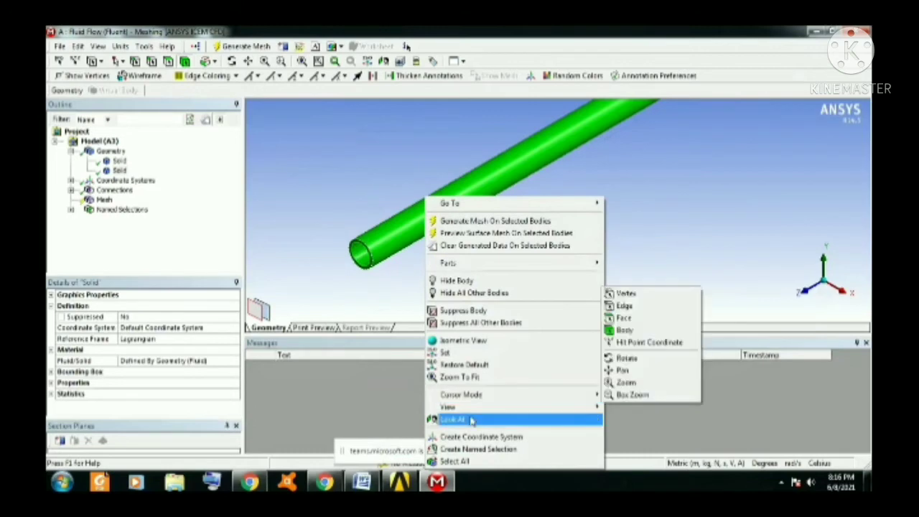
left_click(477, 449)
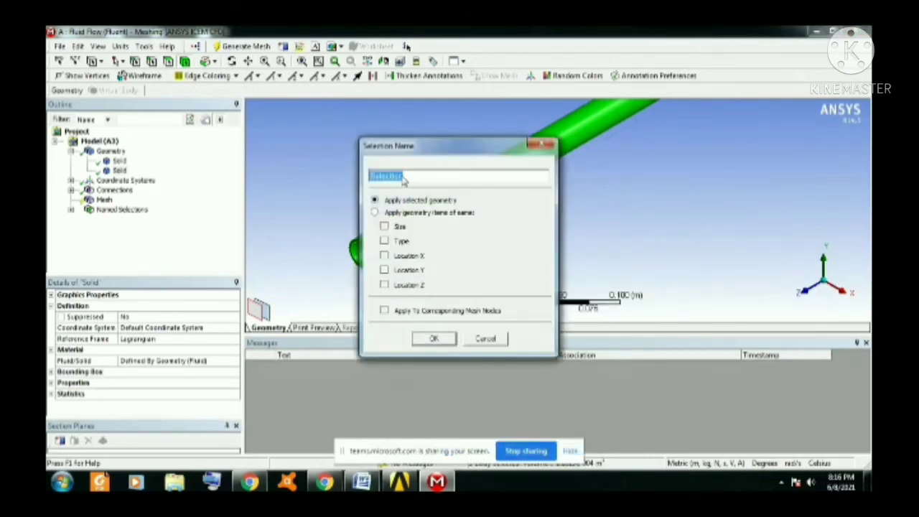
type("wall")
key("Return")
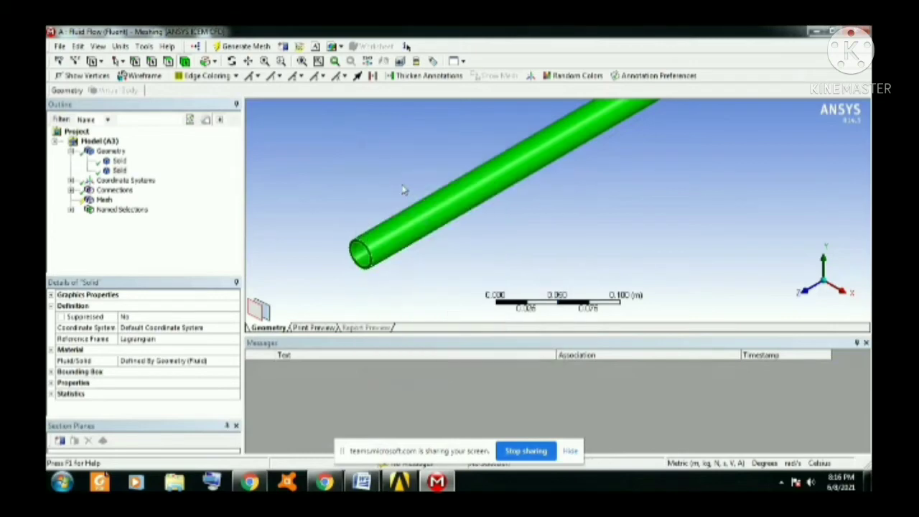
Create a named selection called outlet on the circular fluid face at the pipe's far end.
scroll(461, 251, "down", 10)
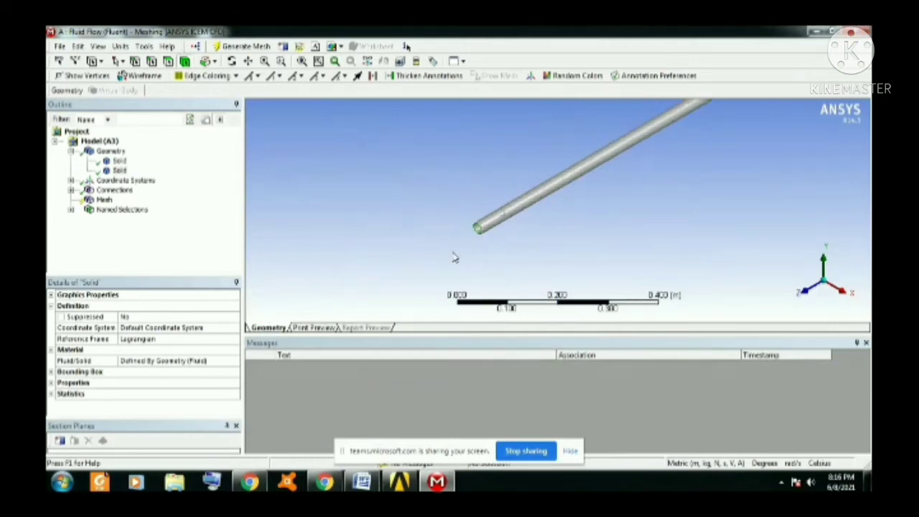
left_click(247, 60)
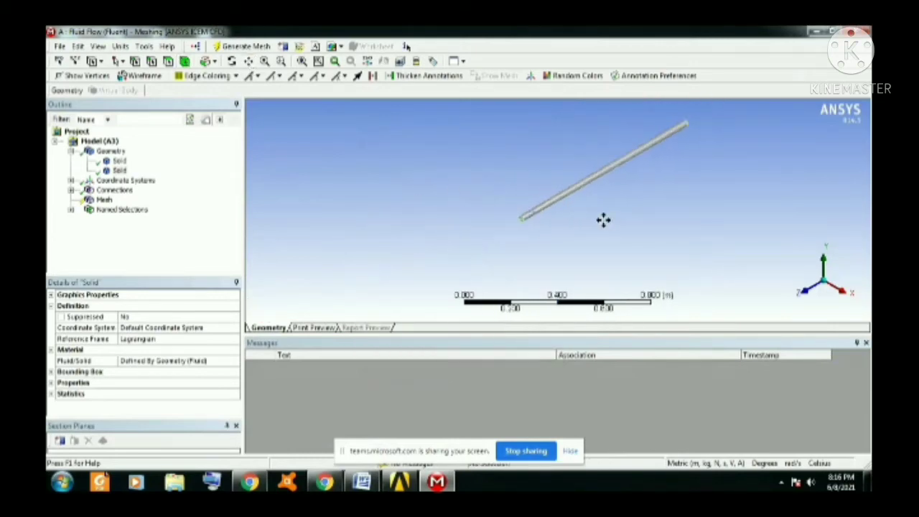
left_click_drag(574, 207, 460, 221)
left_click(231, 60)
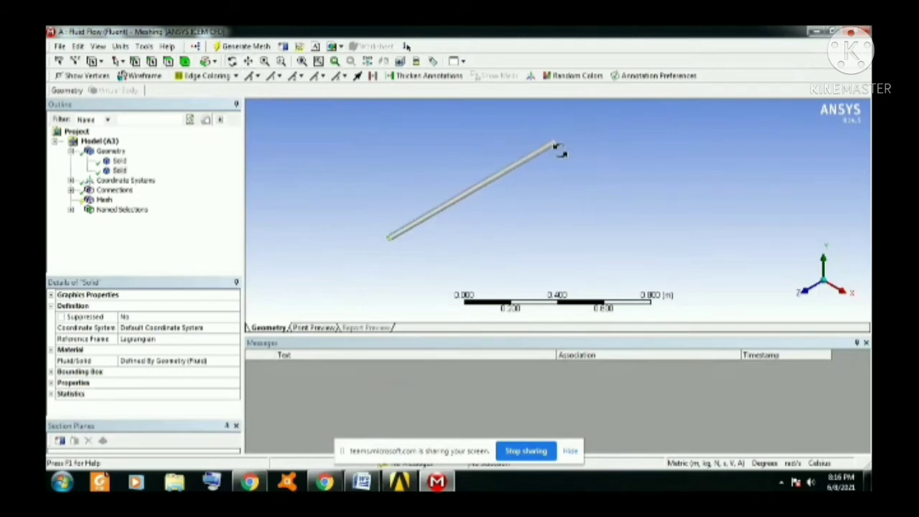
left_click_drag(574, 148, 525, 230)
scroll(549, 183, "up", 5)
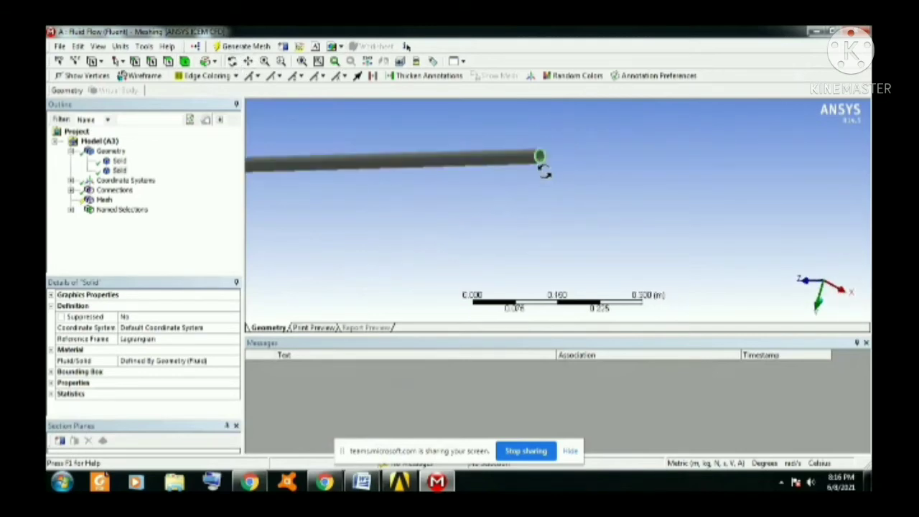
left_click_drag(539, 146, 529, 180)
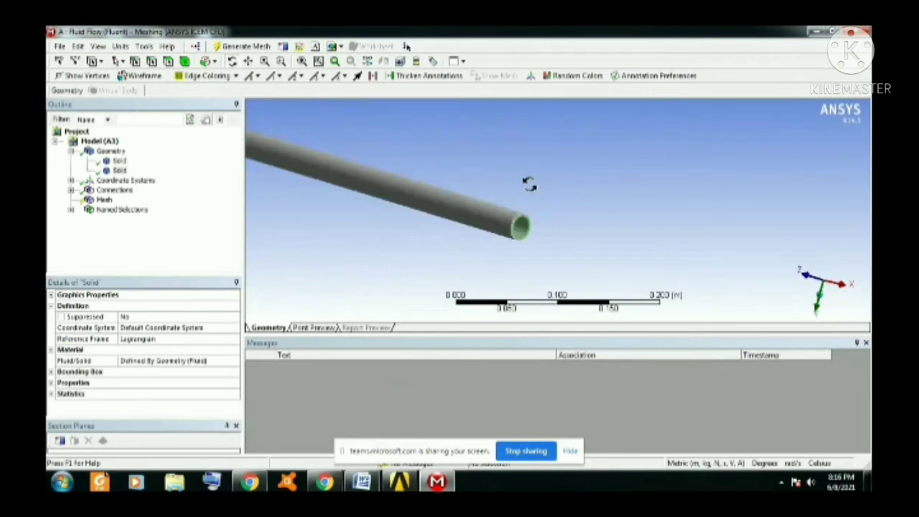
left_click(522, 229)
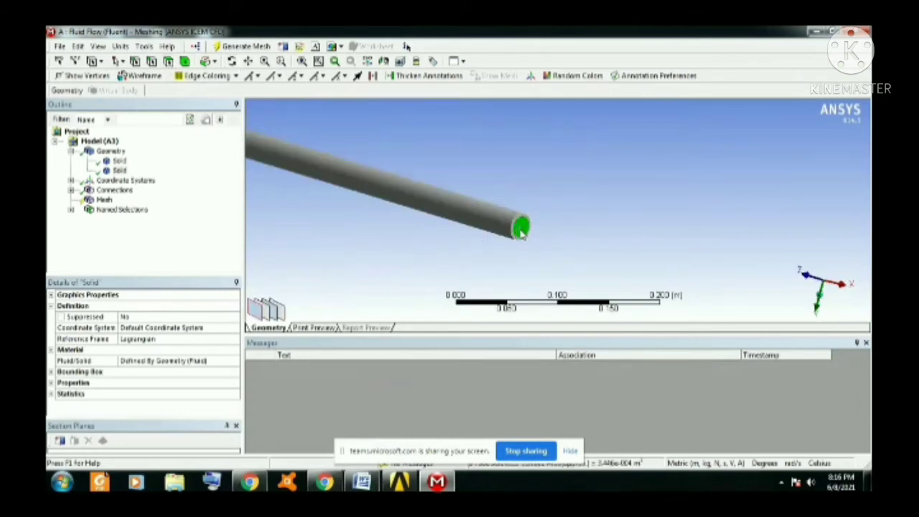
right_click(521, 229)
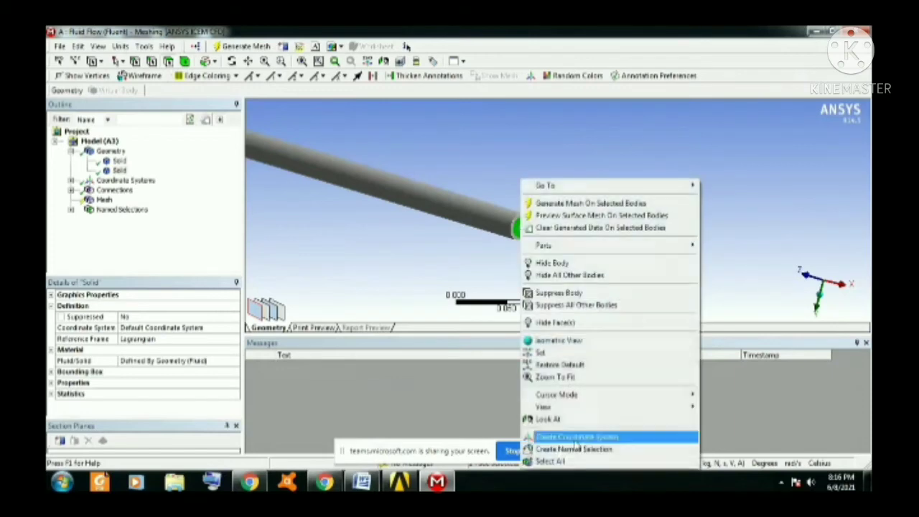
left_click(579, 449)
left_click(406, 178)
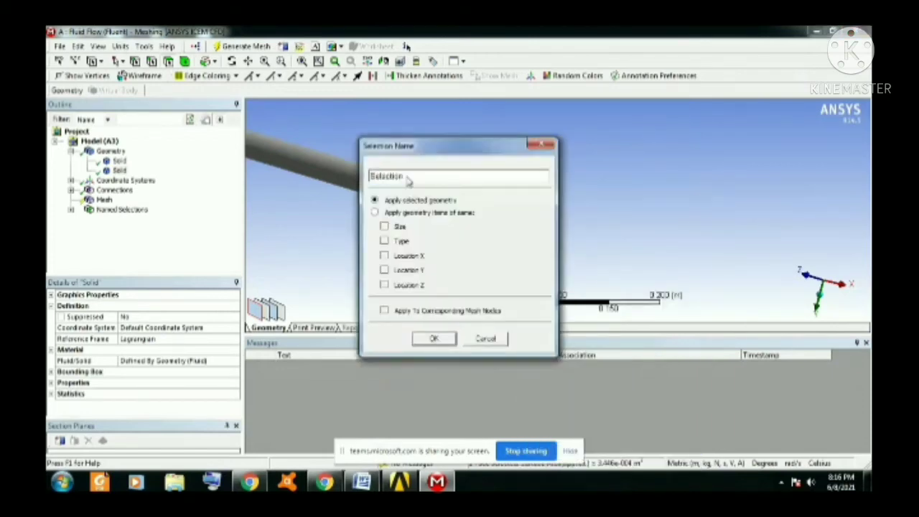
left_click_drag(406, 178, 370, 180)
type("outlet")
left_click(434, 338)
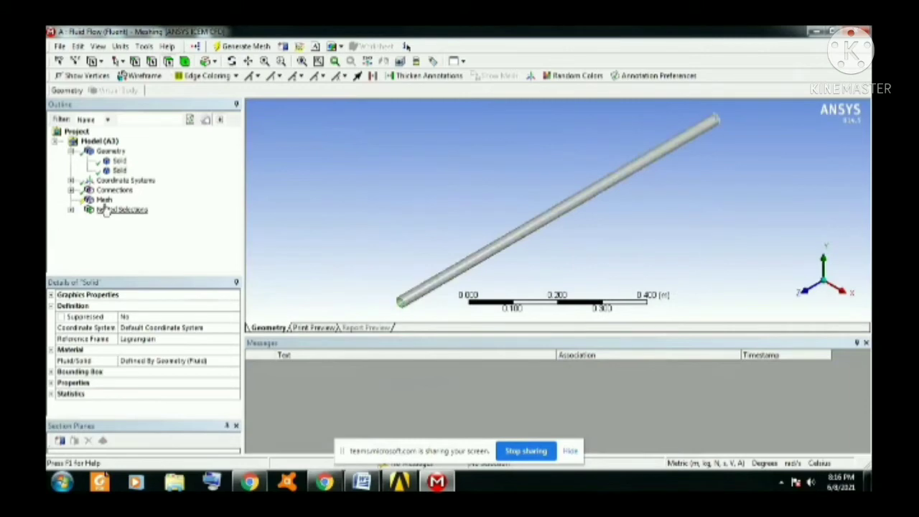
Review the inlet, wall and outlet named selections one by one on the model.
left_click(71, 209)
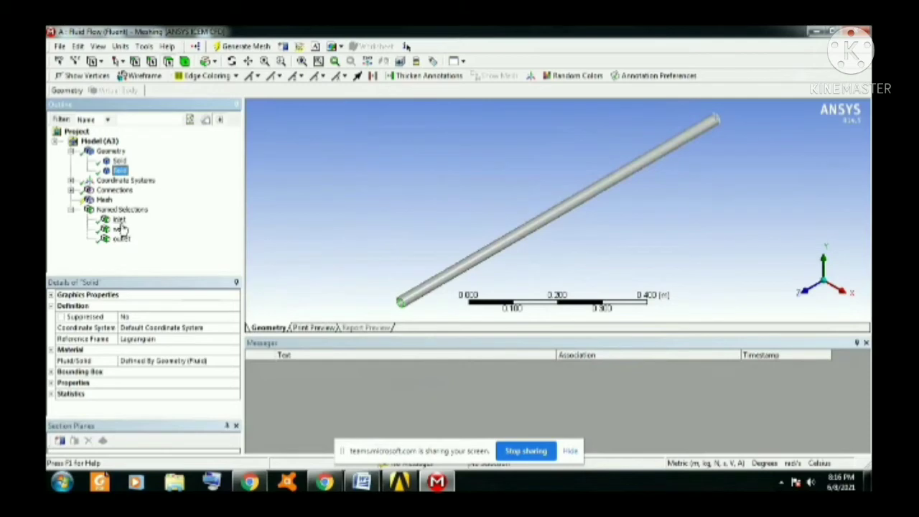
left_click(119, 220)
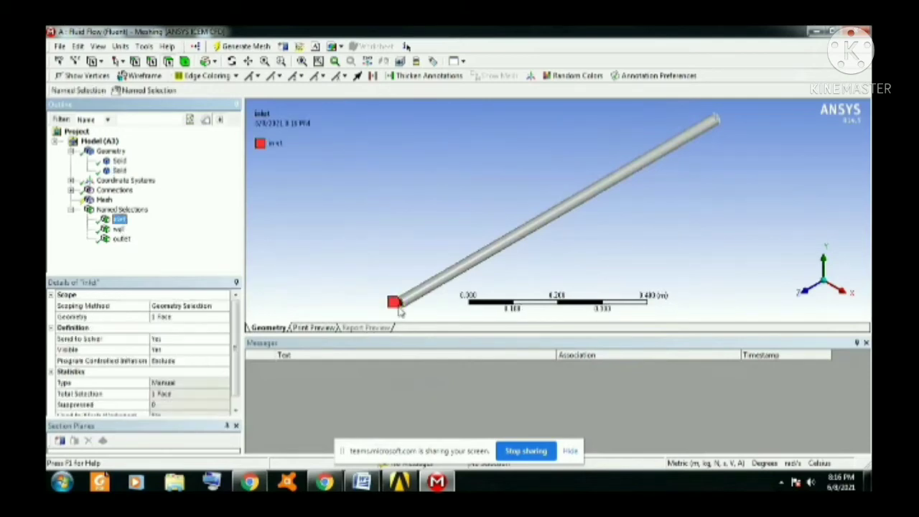
left_click(119, 229)
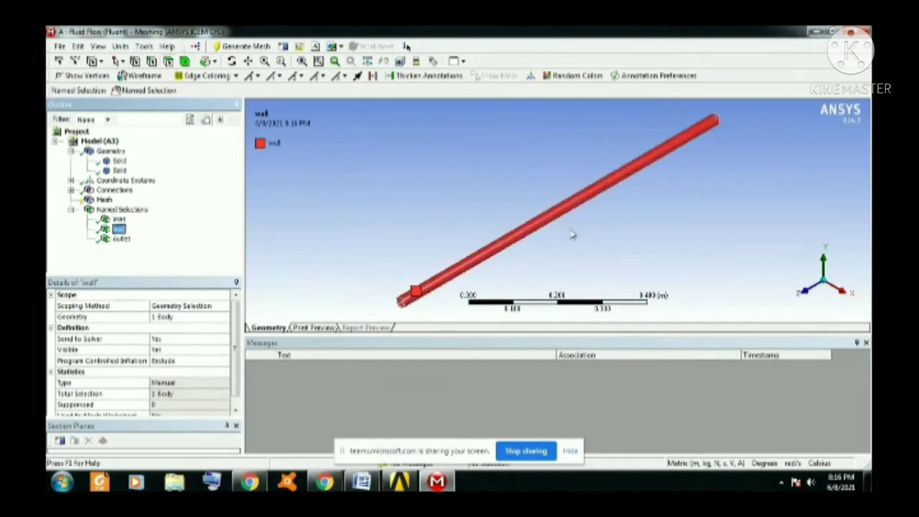
left_click(121, 239)
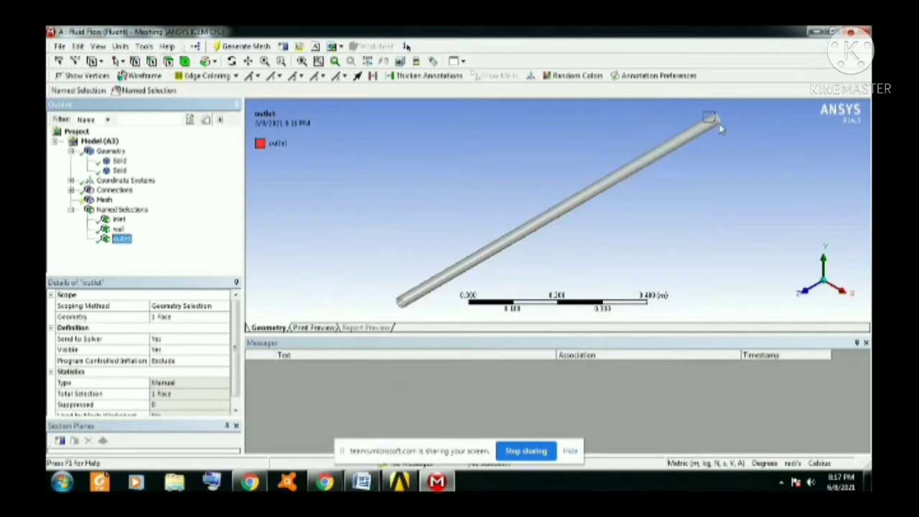
Generate the mesh for both pipe bodies and inspect it up close.
left_click(104, 200)
right_click(106, 201)
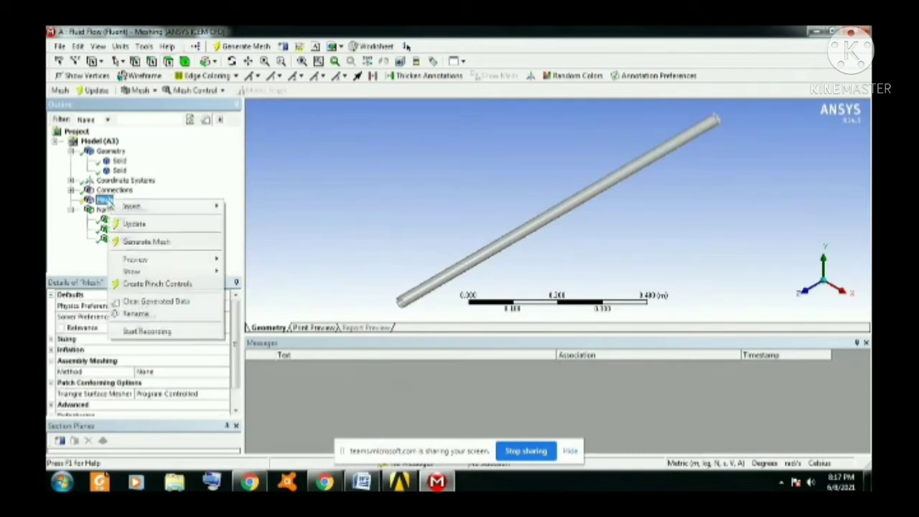
mouse_move(148, 207)
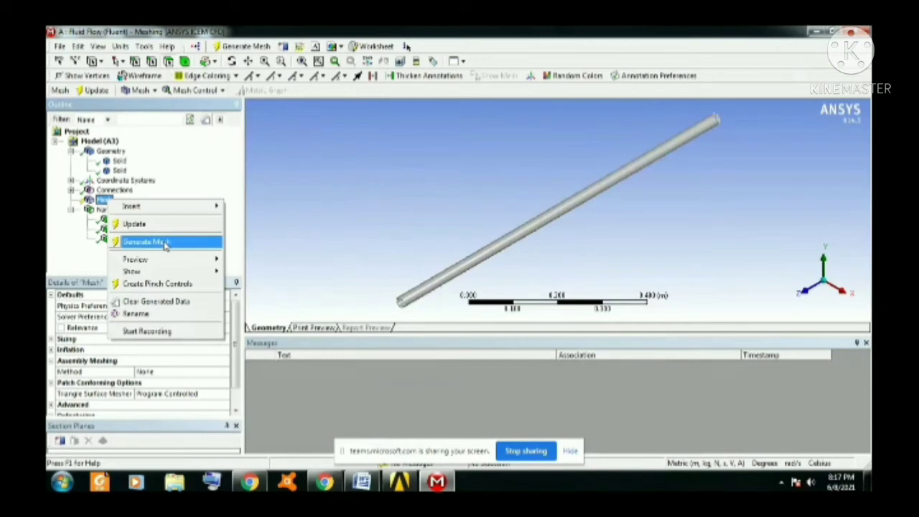
left_click(165, 244)
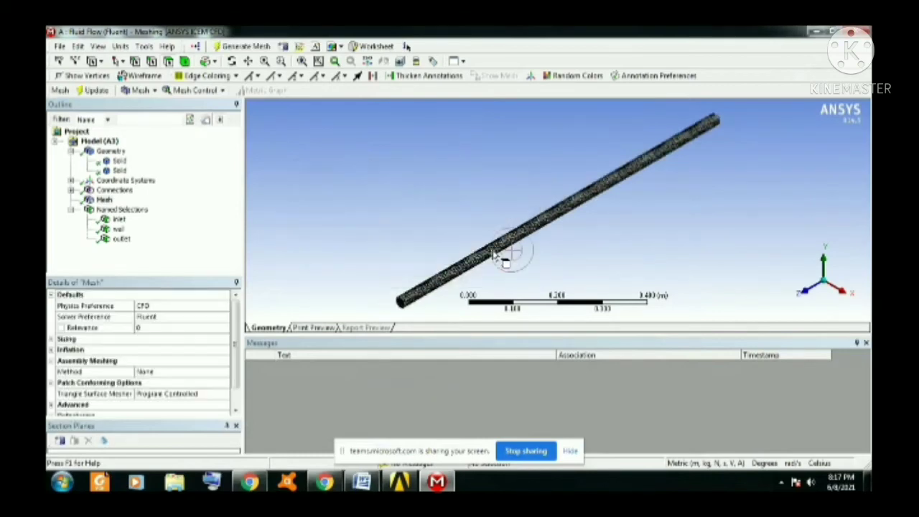
scroll(553, 258, "up", 8)
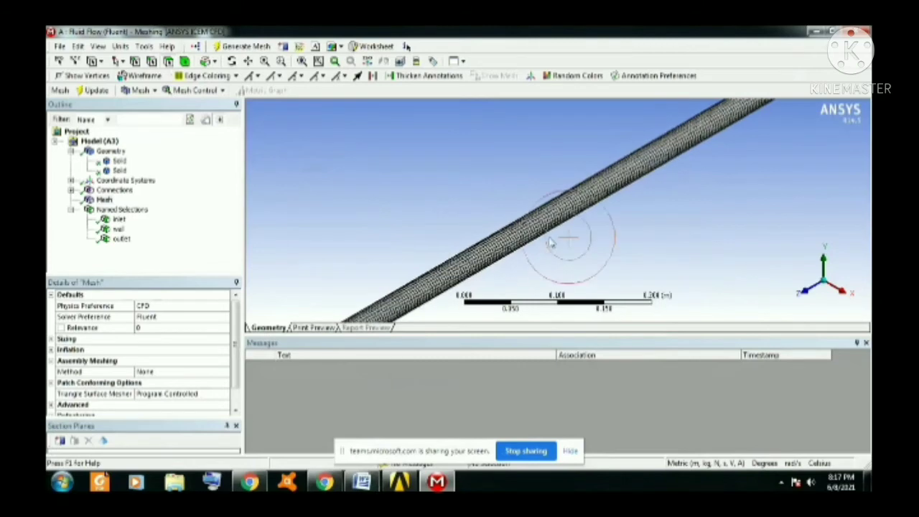
scroll(549, 237, "down", 8)
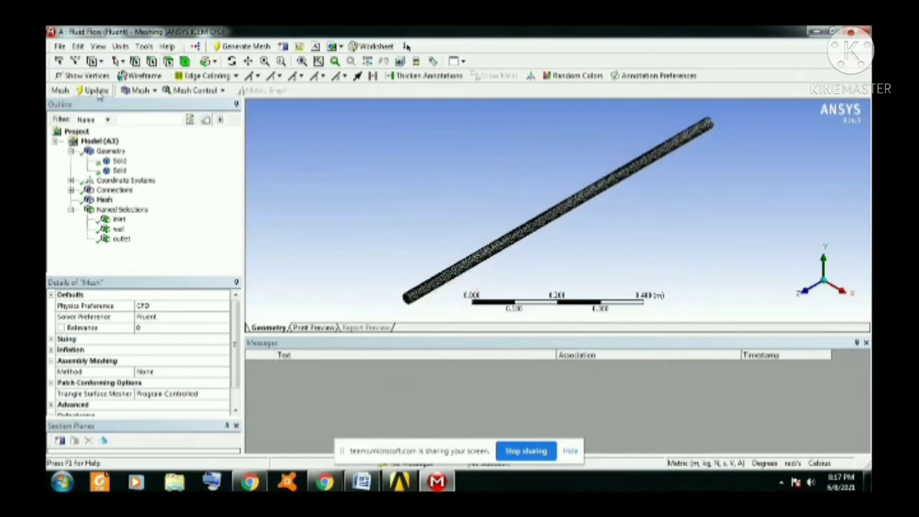
Switch to Workbench, launch Fluent from the Fluid Flow system's Setup and show its list of physical models.
left_click(511, 166)
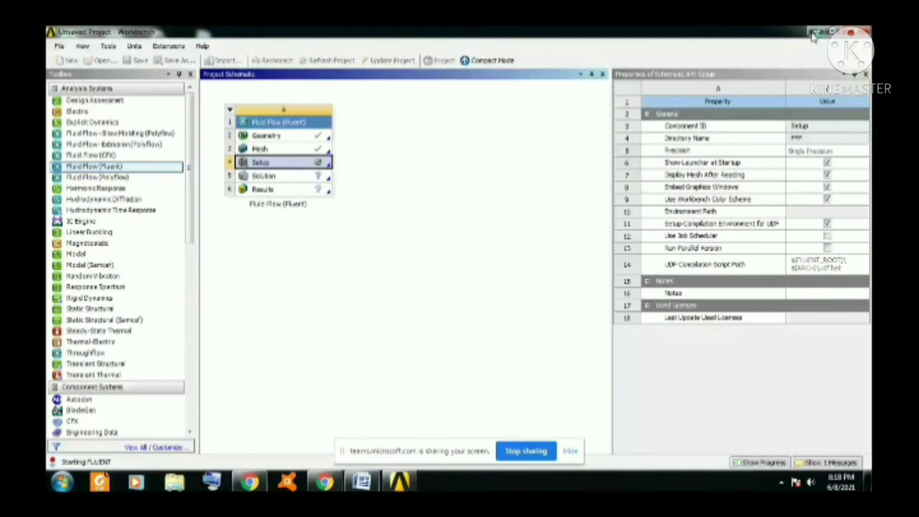
left_click(244, 340)
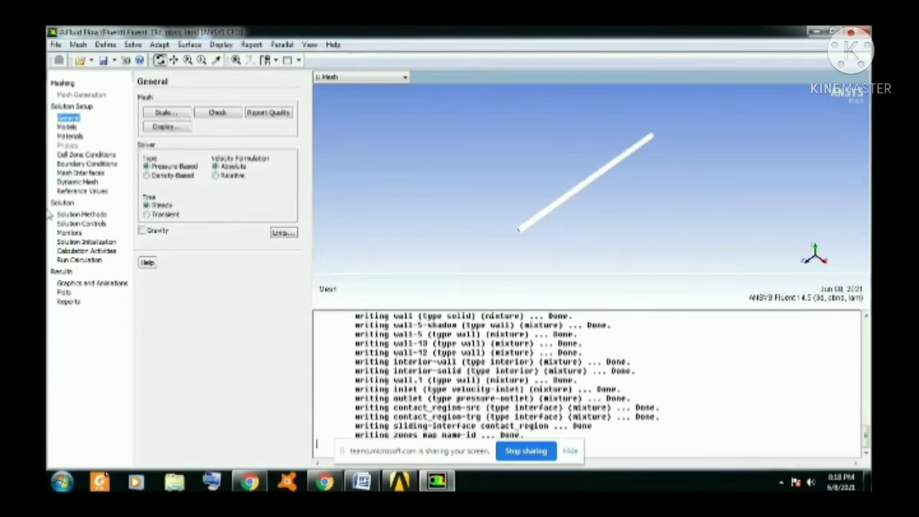
left_click(67, 127)
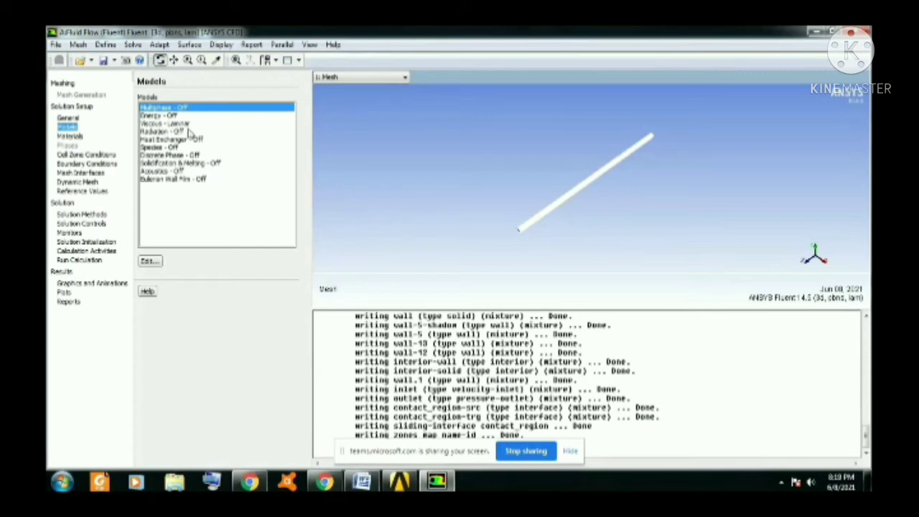
Copy water-liquid (h2o<l>) from the Fluent database into the case's fluid materials and select it.
left_click(75, 136)
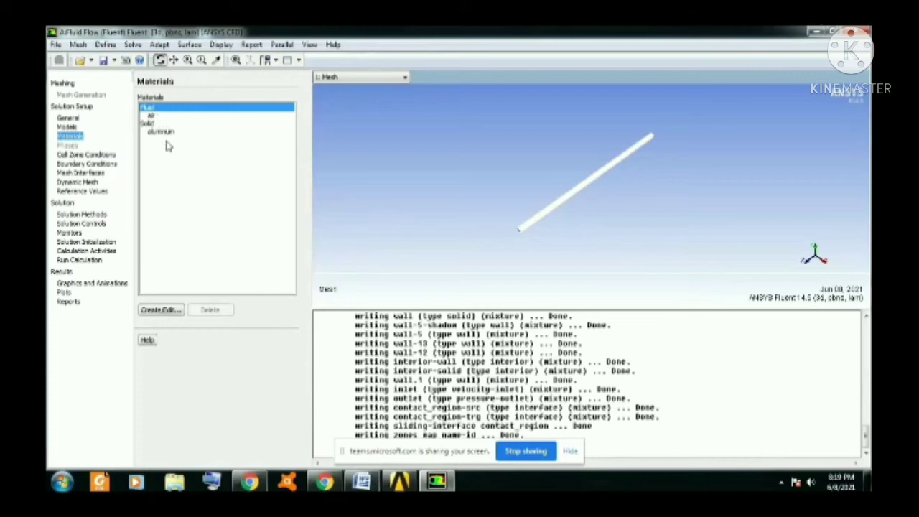
left_click(162, 310)
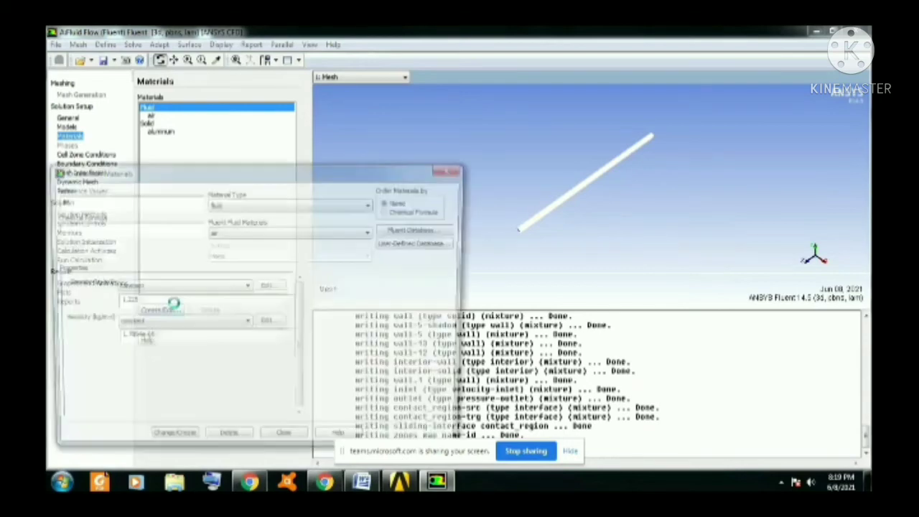
left_click(421, 229)
left_click_drag(267, 247, 267, 273)
left_click(154, 262)
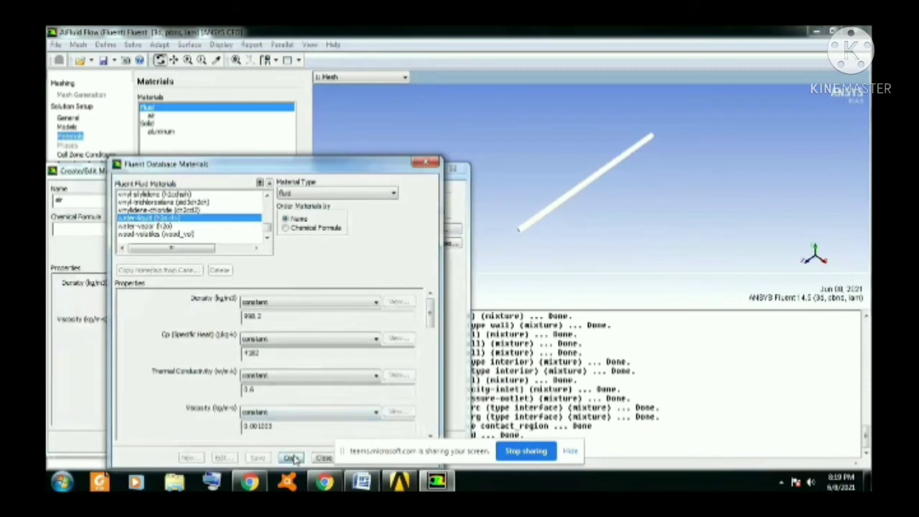
left_click(291, 457)
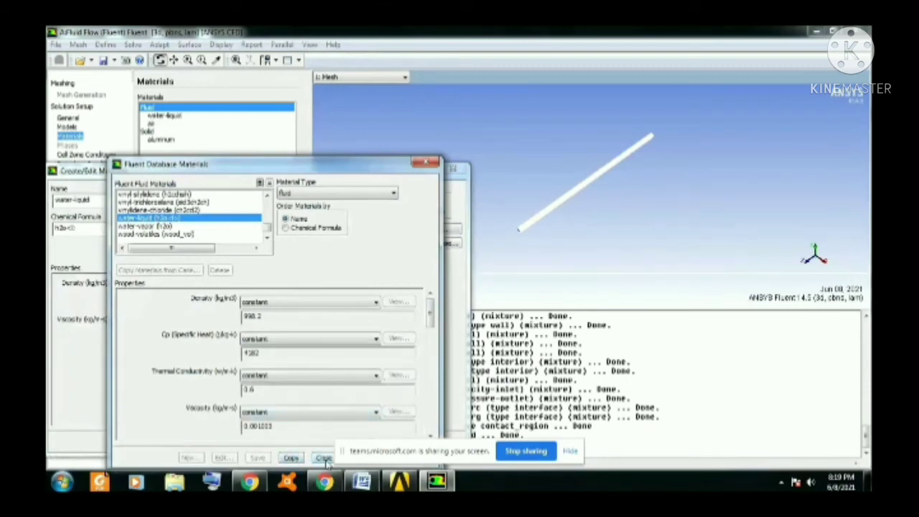
left_click(324, 457)
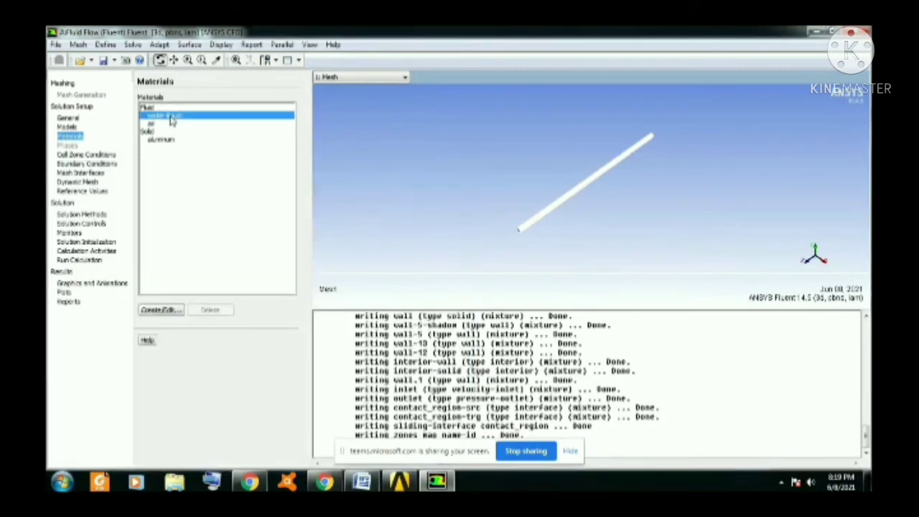
left_click(171, 116)
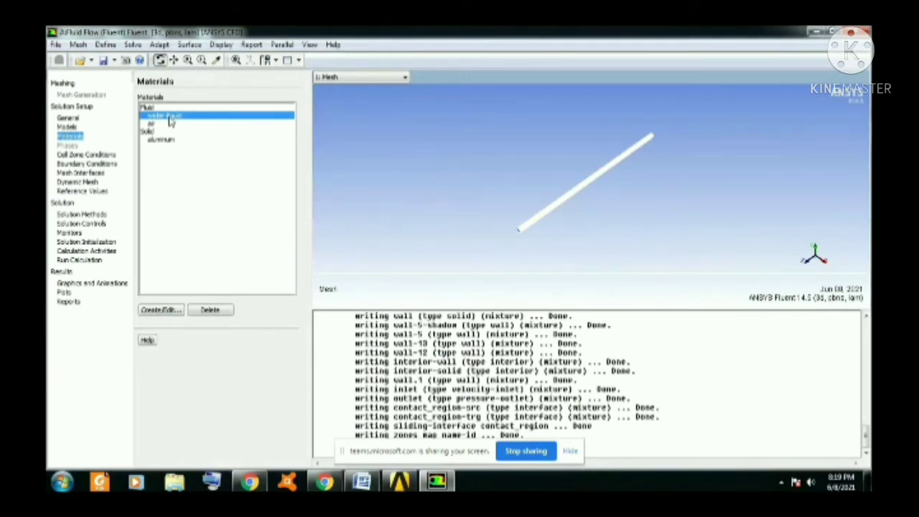
Check the solid and wall cell zones and set the velocity magnitude of the inlet boundary.
left_click(108, 155)
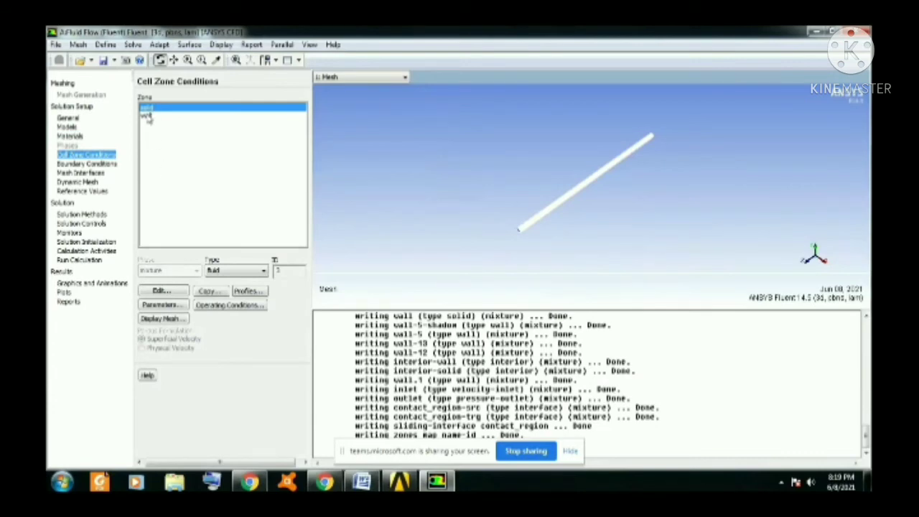
left_click(148, 116)
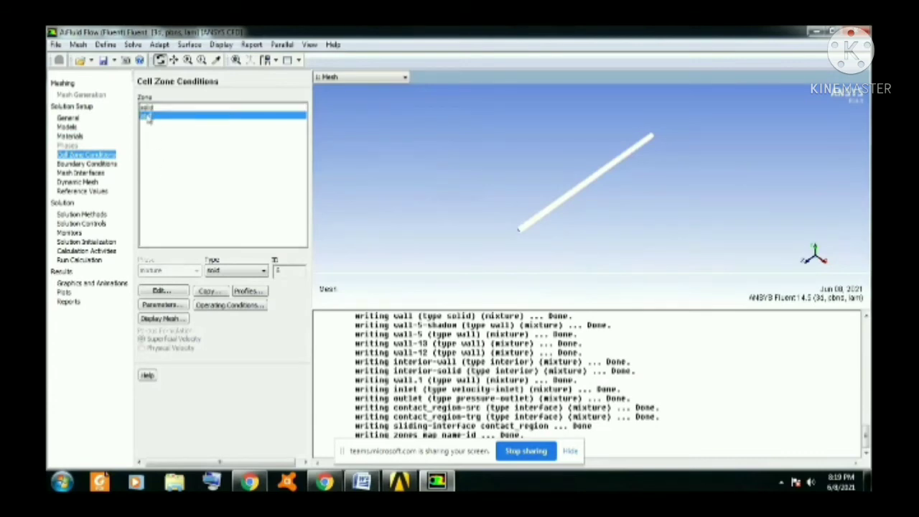
left_click(90, 165)
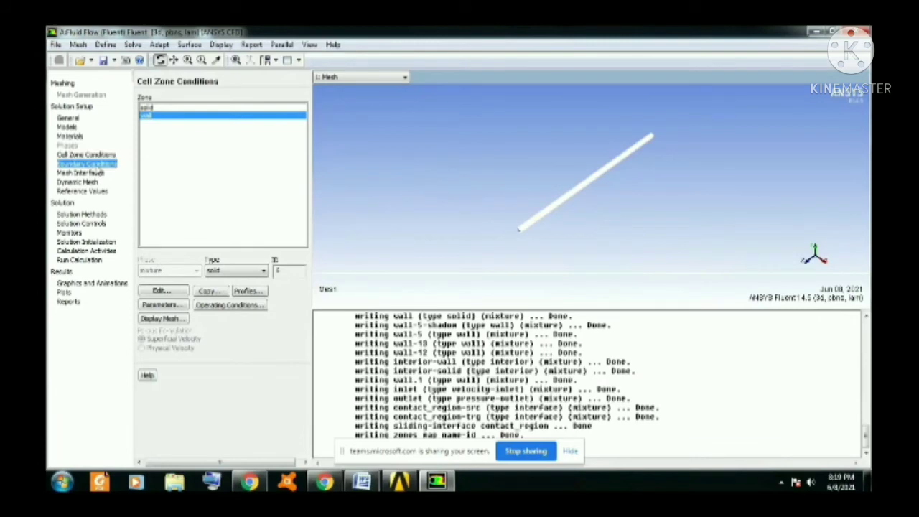
left_click(151, 124)
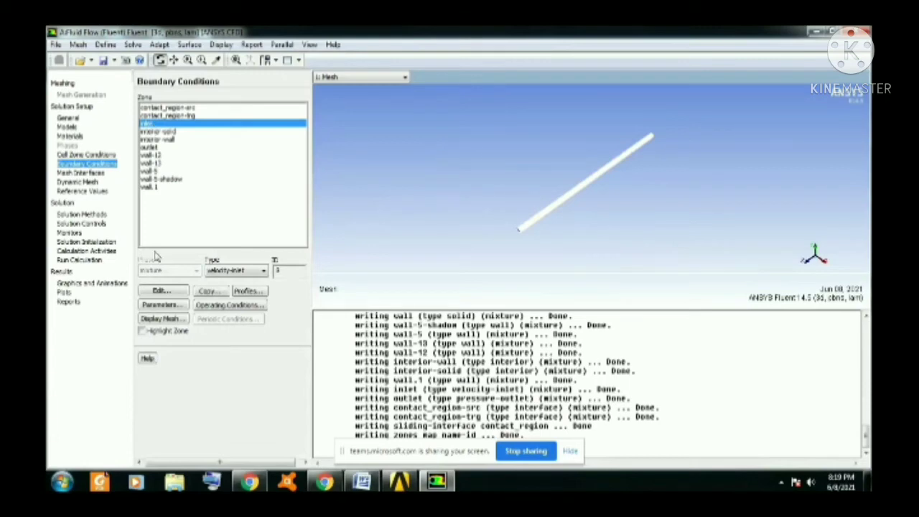
left_click(162, 290)
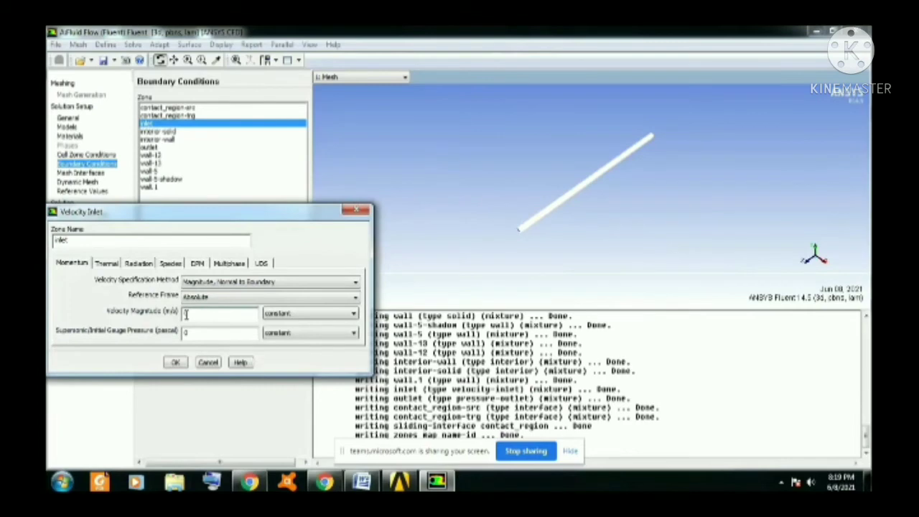
double_click(186, 316)
left_click(175, 362)
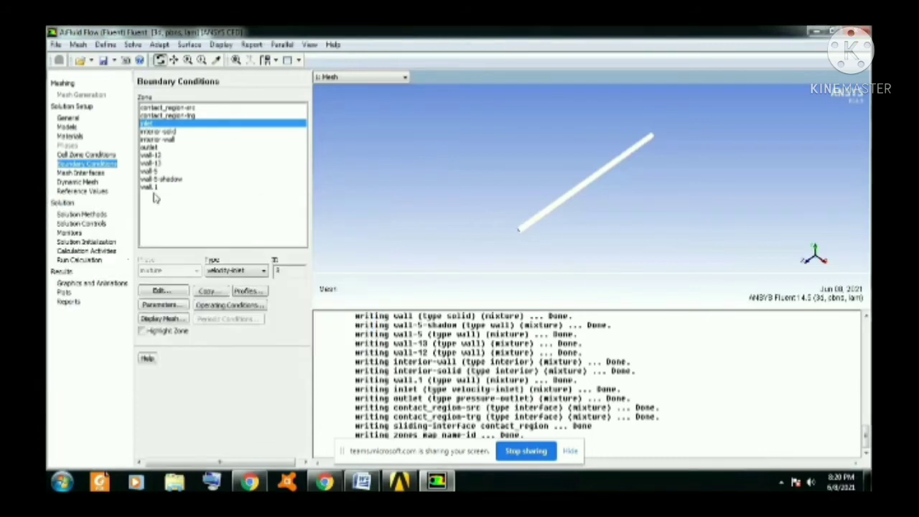
Define the outlet as a pressure outlet with constant gauge pressure 0 Pa and backflow direction normal to boundary.
left_click(154, 148)
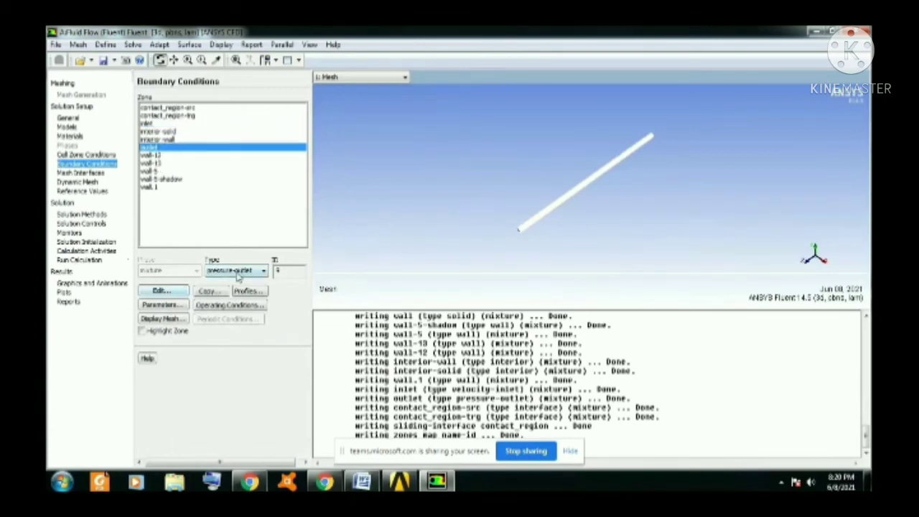
left_click(161, 291)
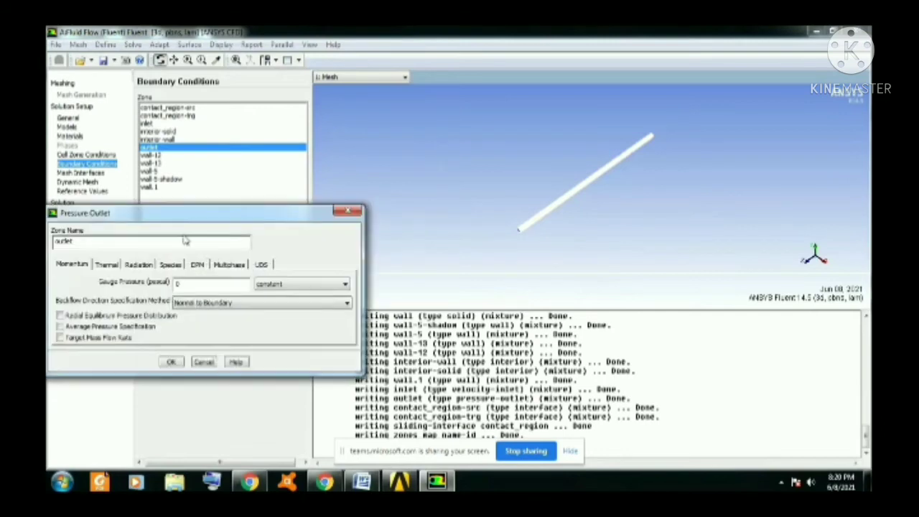
left_click_drag(192, 217, 257, 181)
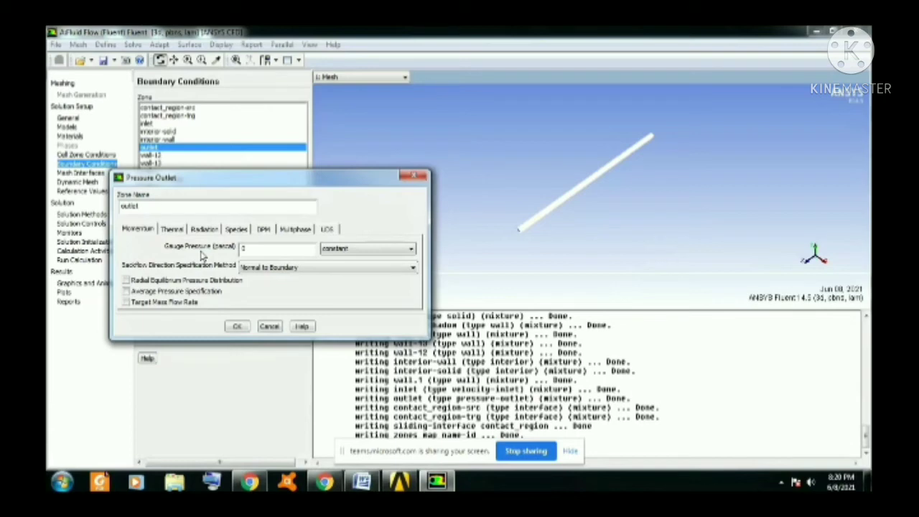
left_click(237, 327)
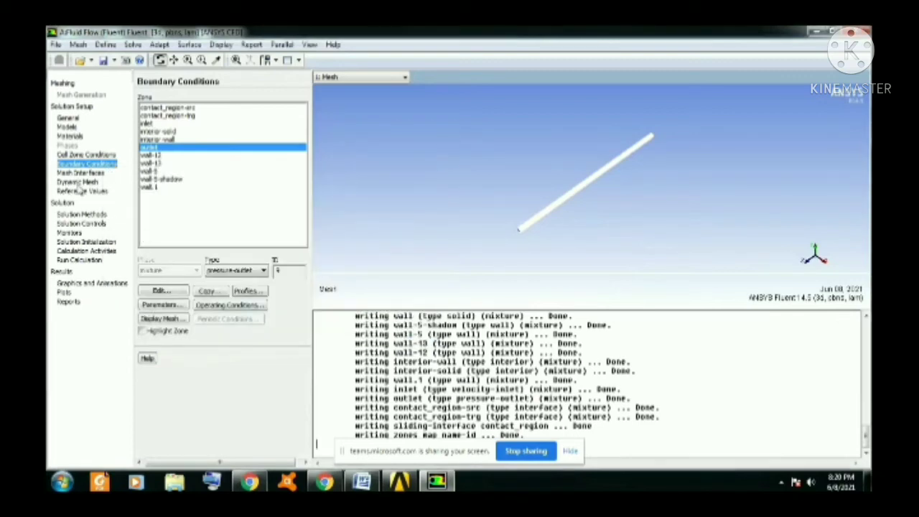
Initialize the solution with Hybrid Initialization and run the calculation for 100 iterations.
left_click(99, 244)
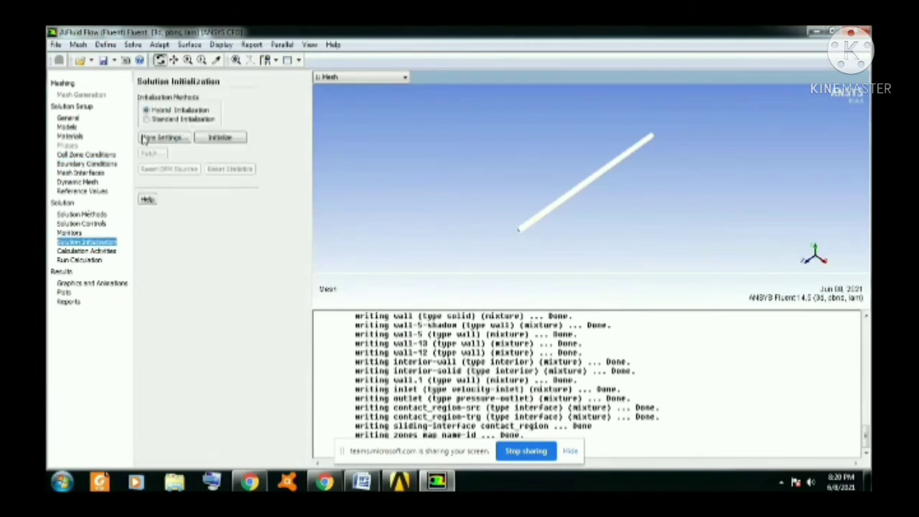
left_click(228, 140)
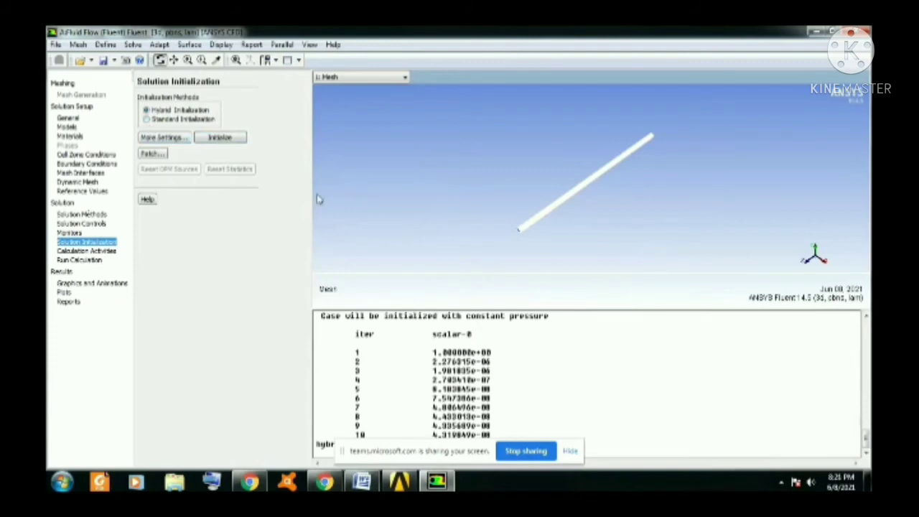
left_click(81, 260)
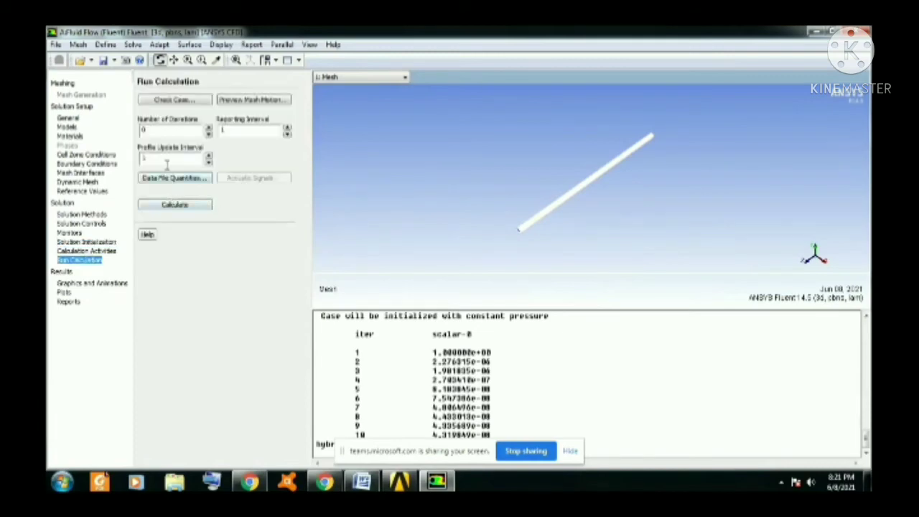
double_click(152, 132)
type("100")
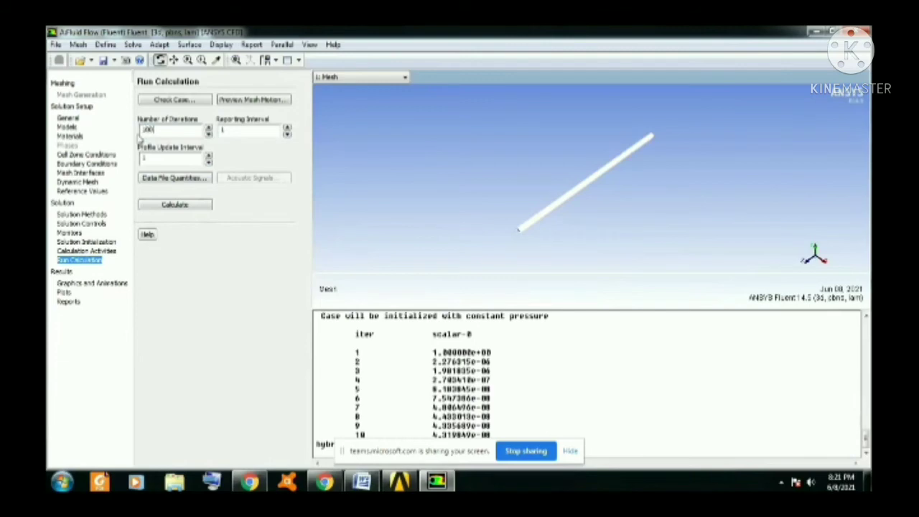
left_click(188, 207)
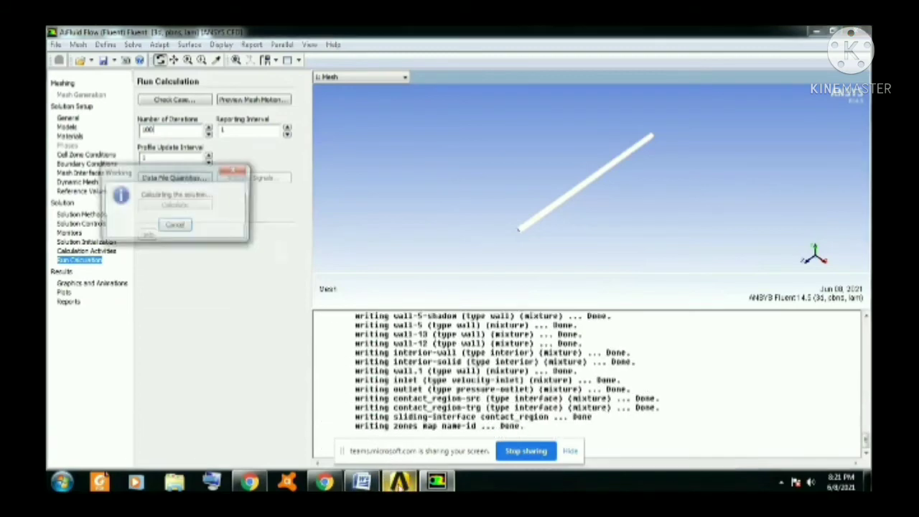
left_click(402, 482)
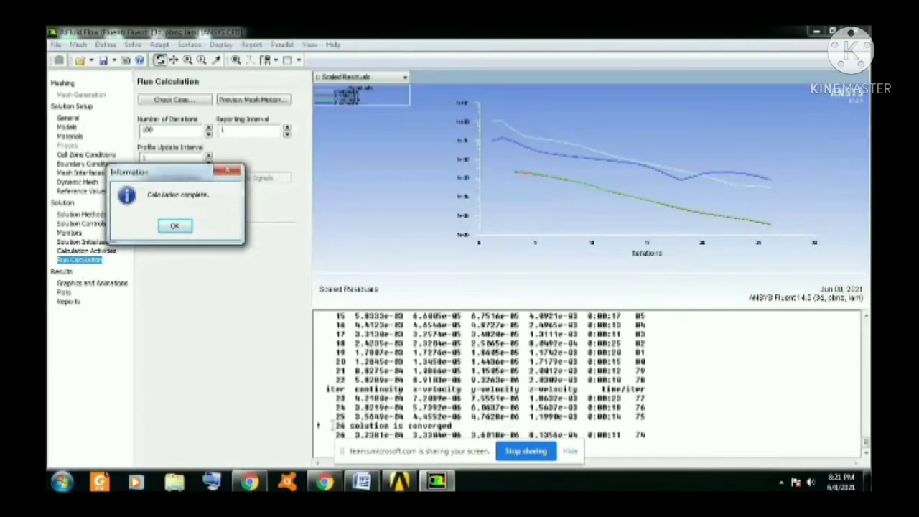
left_click_drag(332, 425, 454, 426)
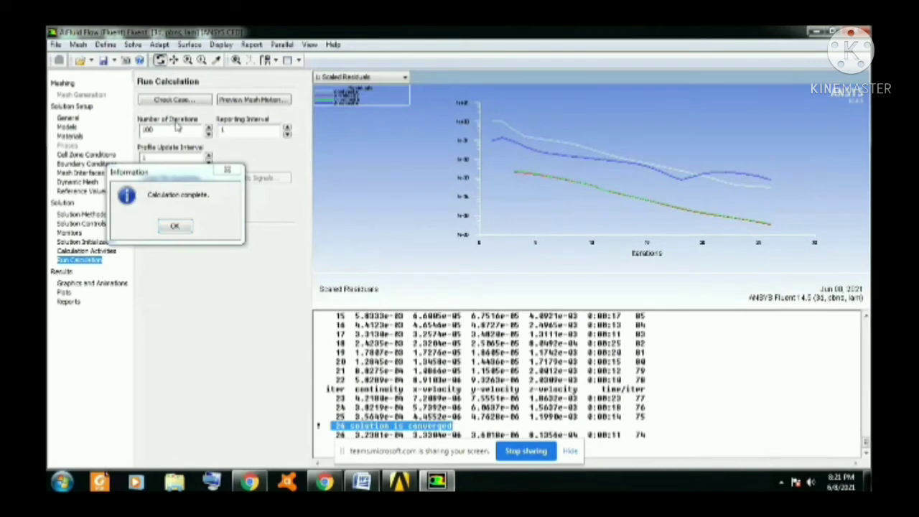
left_click(176, 227)
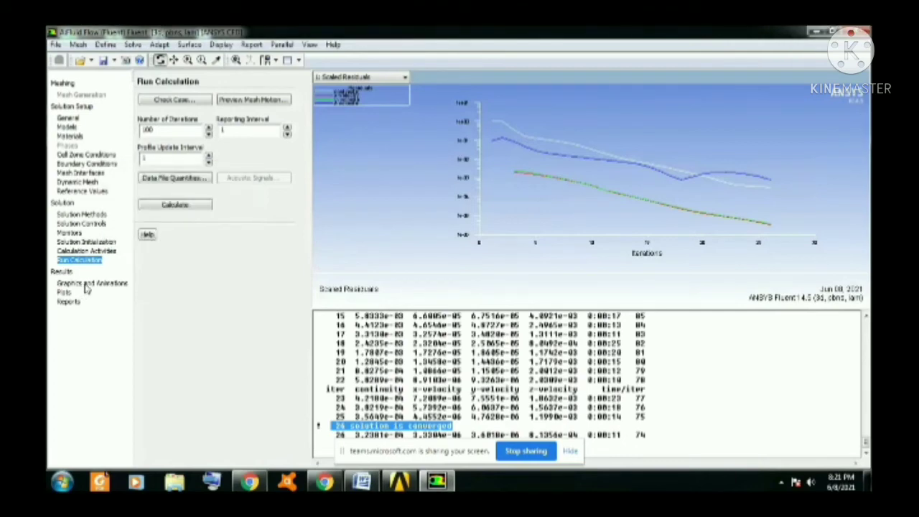
Look through the available plots and reports, returning to the graphics and animations options.
left_click(84, 285)
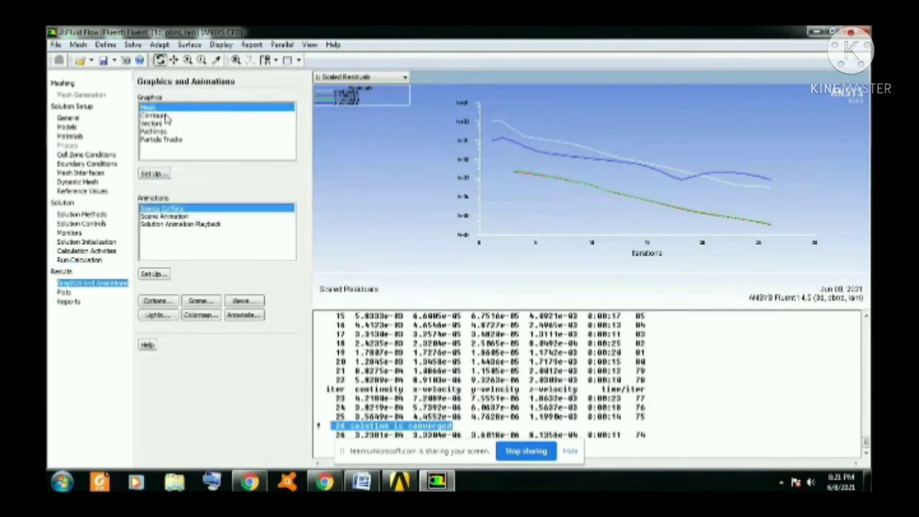
left_click(66, 292)
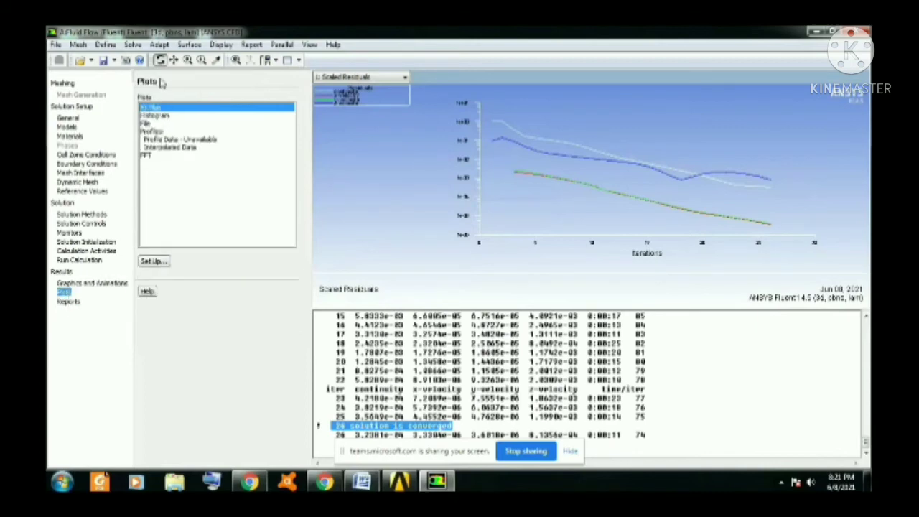
left_click(68, 302)
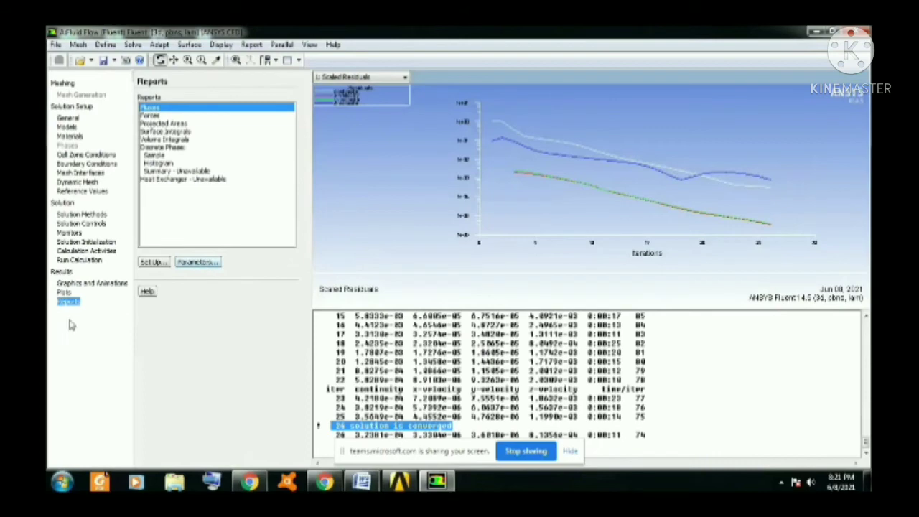
left_click(92, 284)
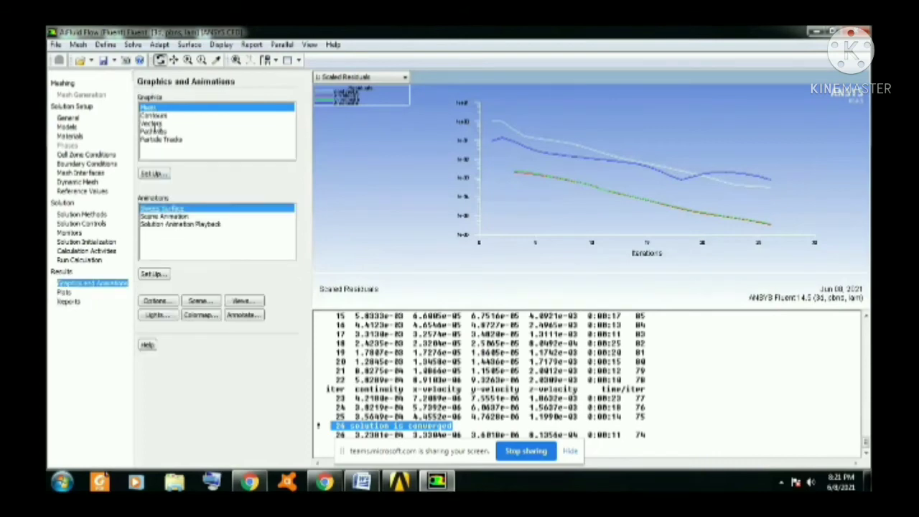
Compute and display filled static pressure contours on the inlet, interior-solid and outlet surfaces.
left_click(159, 115)
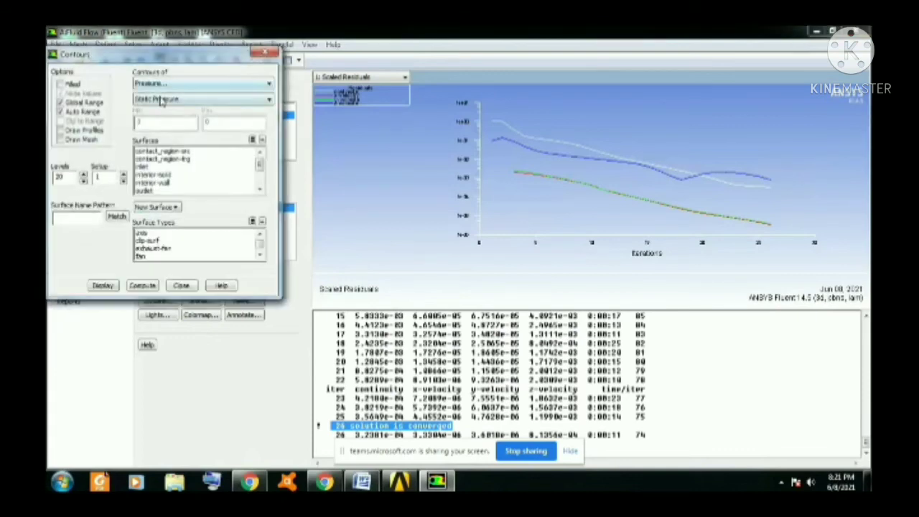
left_click(151, 168)
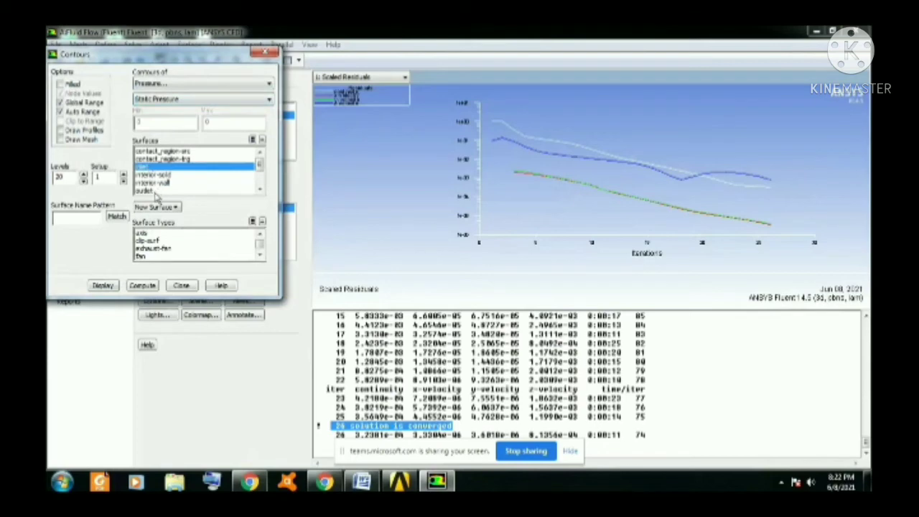
left_click(150, 190)
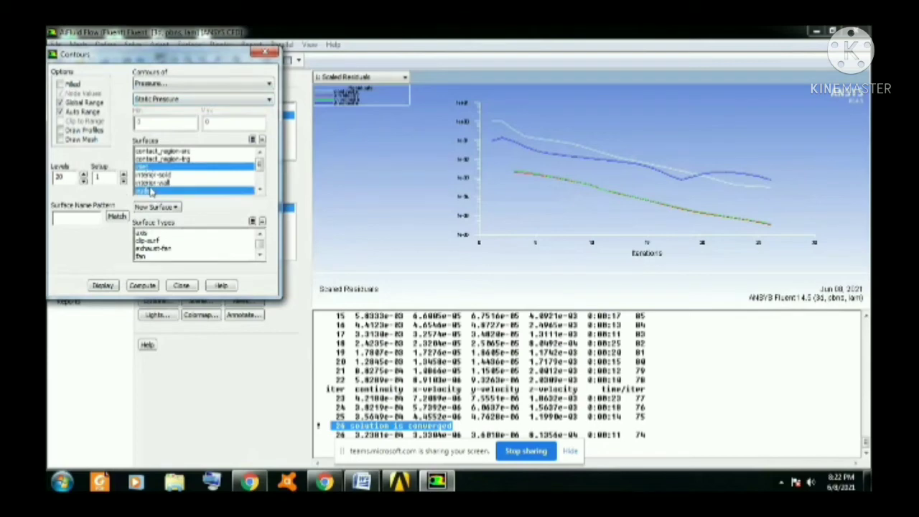
left_click(155, 175)
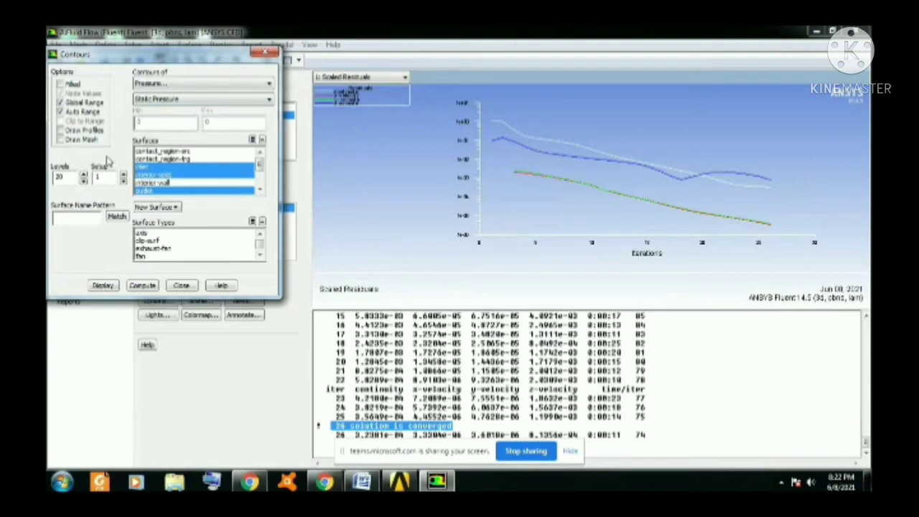
left_click(60, 84)
left_click(142, 285)
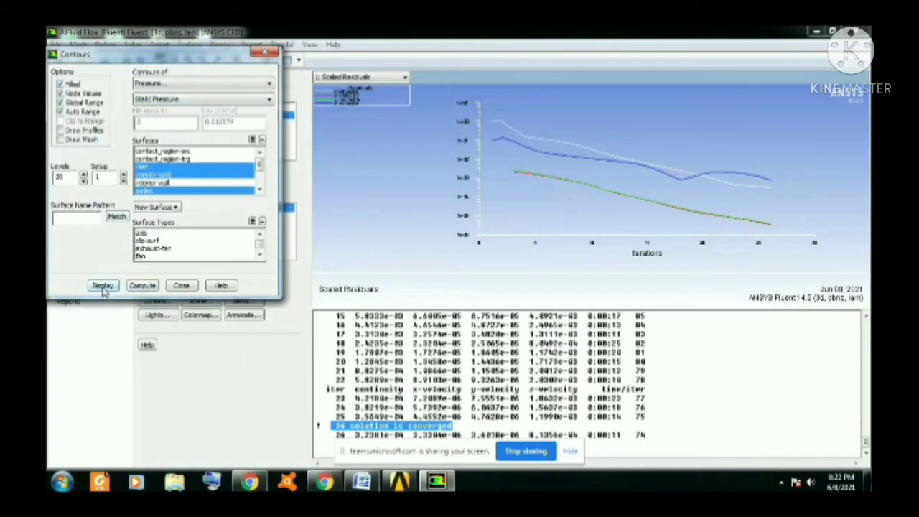
left_click(103, 285)
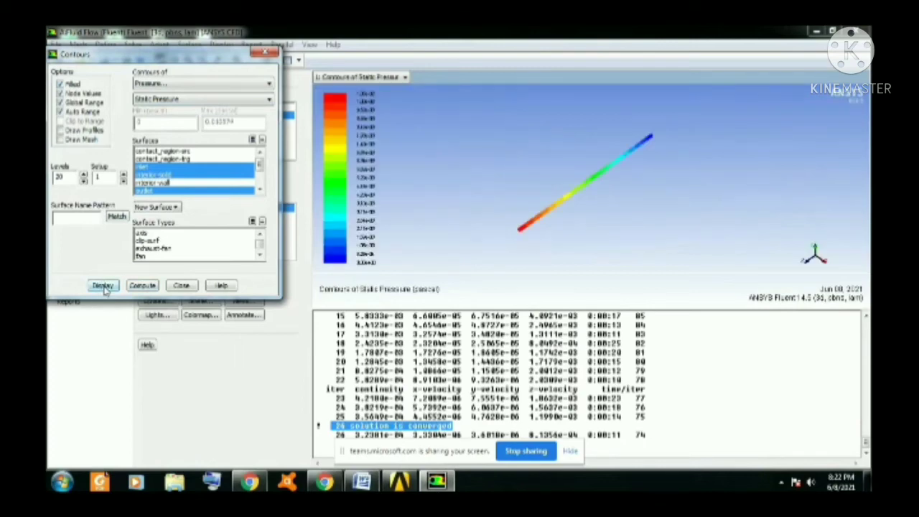
Inspect the static pressure contours in a side view along the X axis, with the pipe enlarged.
left_click(825, 264)
left_click_drag(183, 65, 179, 90)
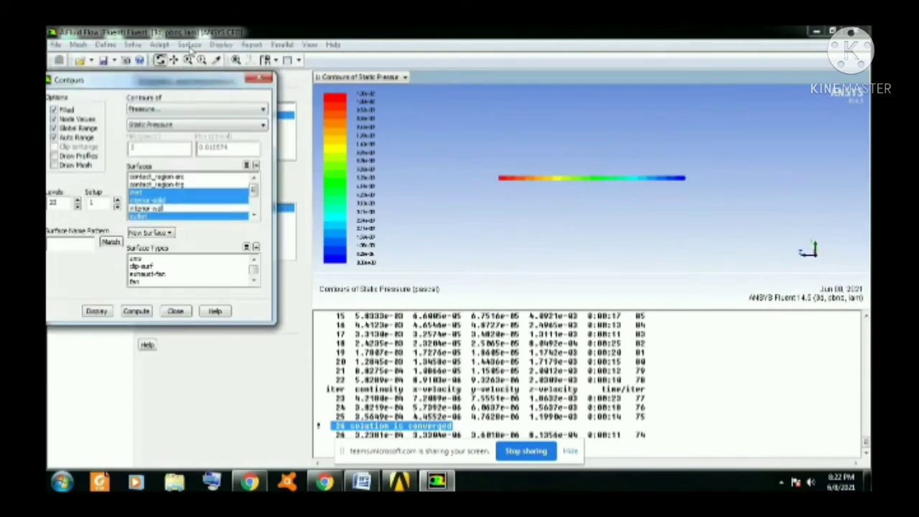
left_click(259, 79)
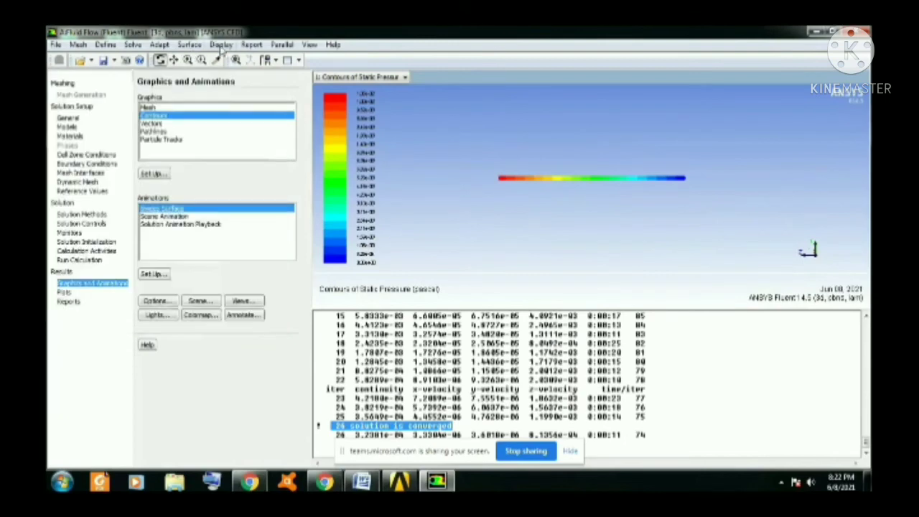
left_click(190, 61)
left_click_drag(603, 171, 608, 206)
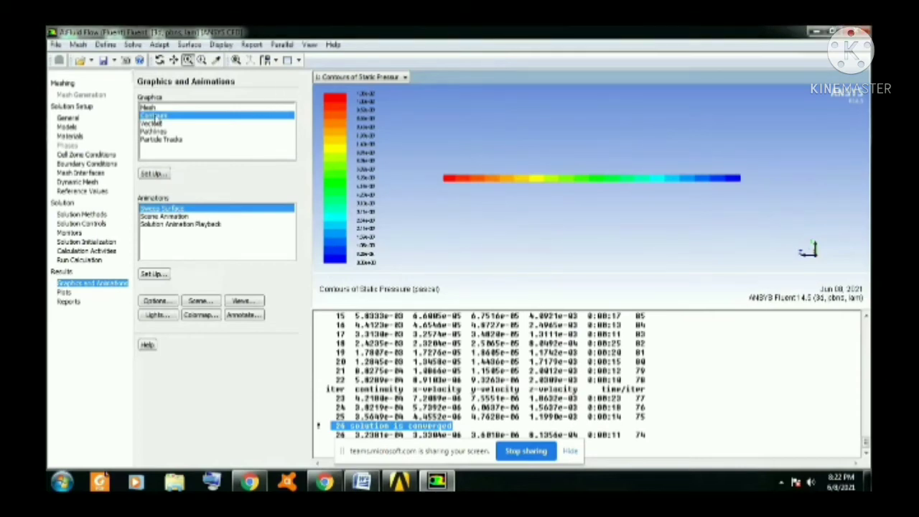
Compute and display filled velocity magnitude contours on the same surfaces as the pressure contours.
double_click(155, 117)
left_click(172, 109)
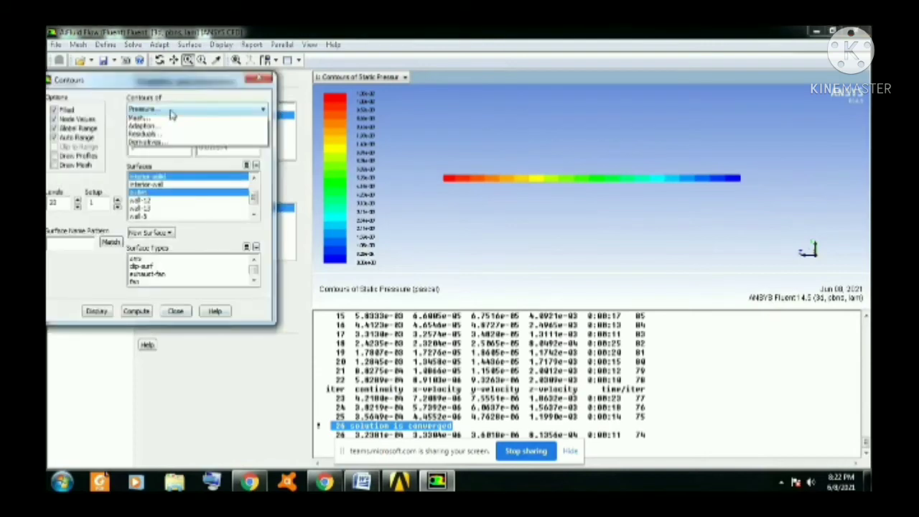
left_click(166, 137)
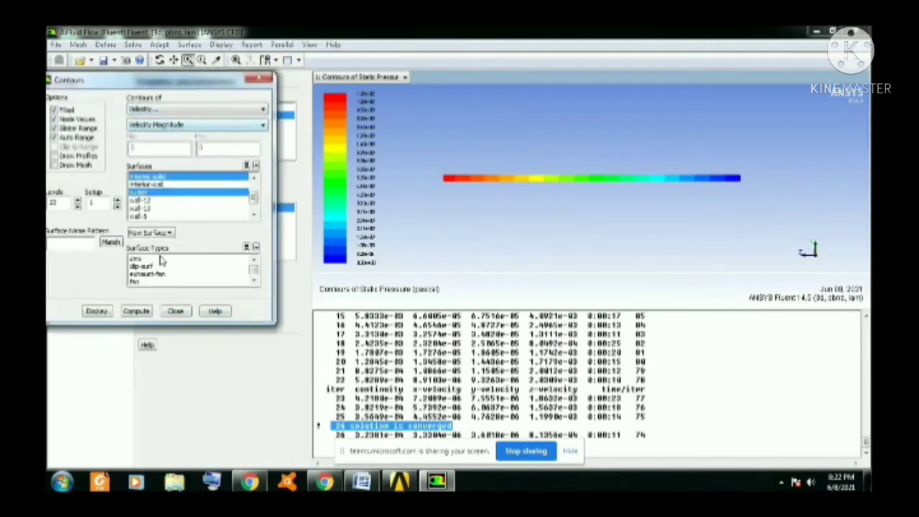
left_click(142, 312)
left_click(97, 311)
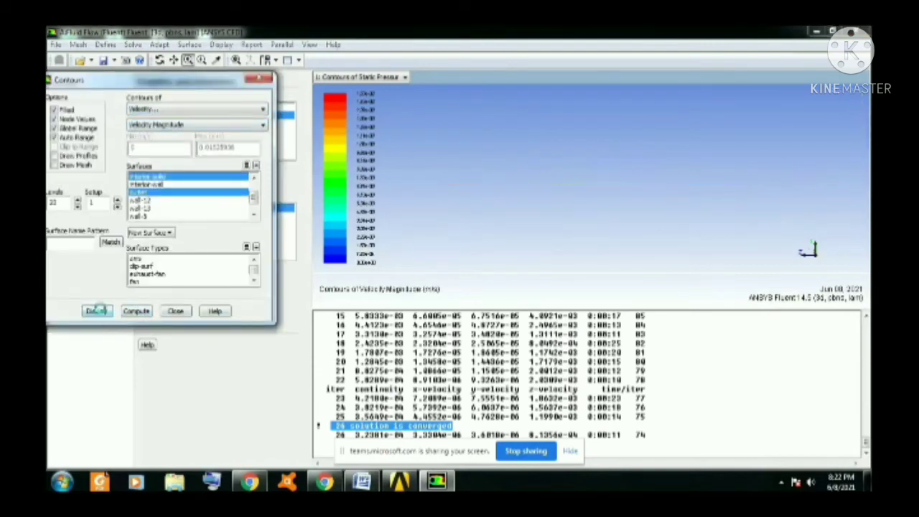
Examine the velocity magnitude contours closely at both pipe ends, and close the contour settings.
left_click_drag(663, 183, 631, 159)
left_click(188, 59)
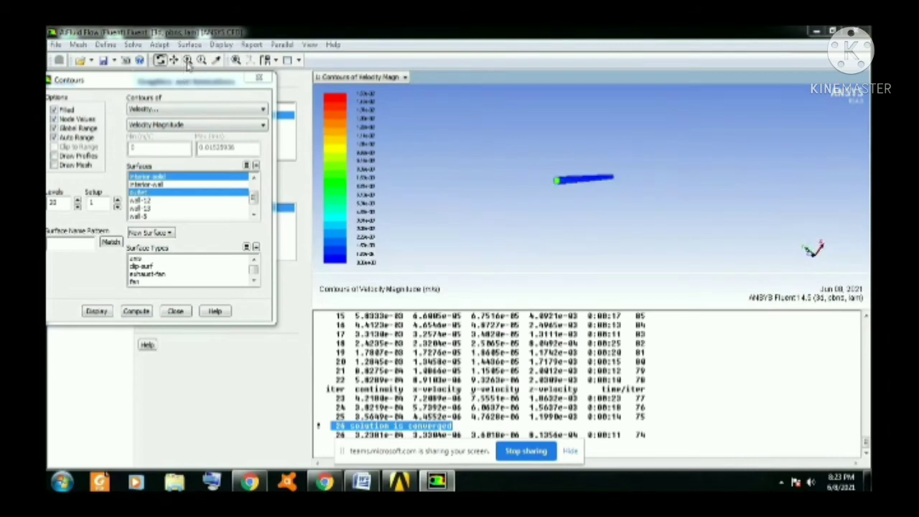
left_click_drag(586, 199, 470, 217)
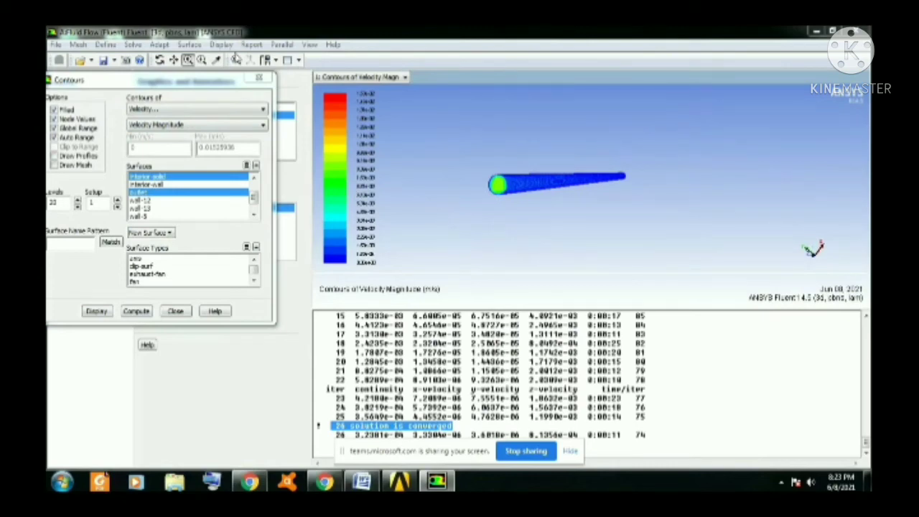
left_click(159, 60)
left_click_drag(550, 185, 508, 177)
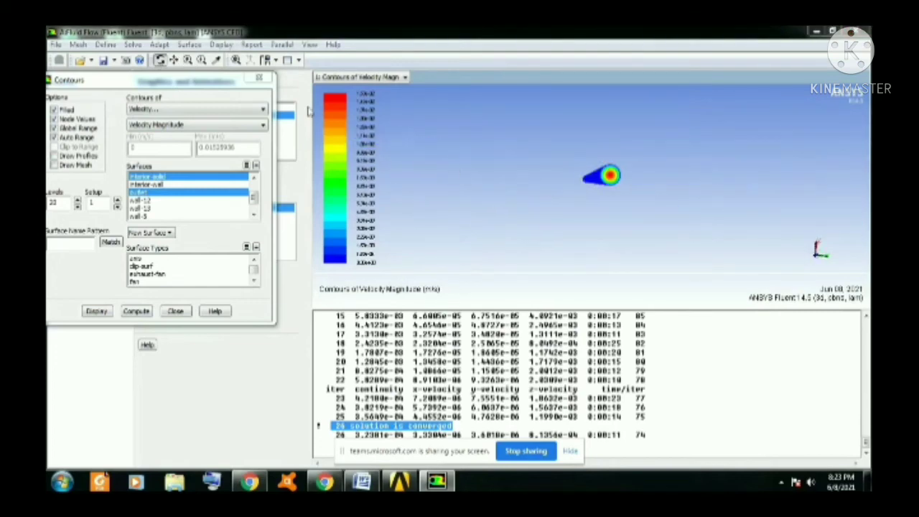
left_click(188, 60)
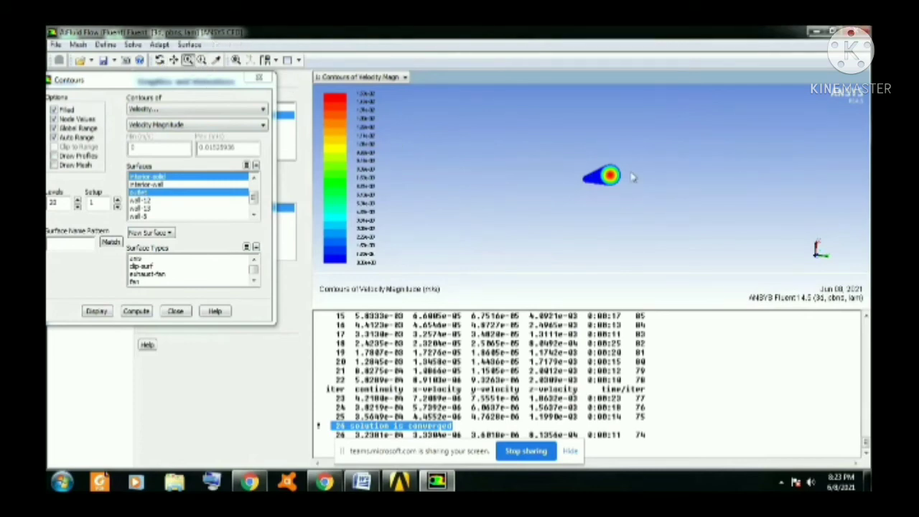
left_click_drag(632, 176, 647, 208)
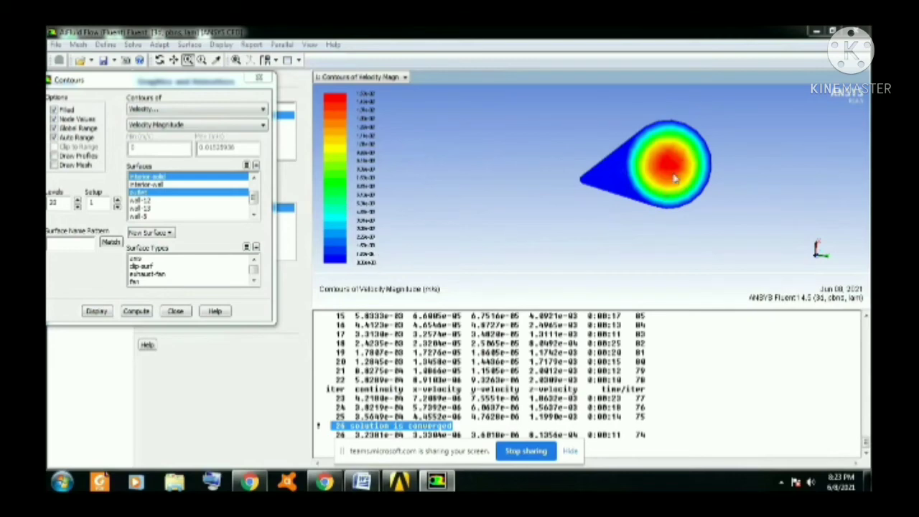
left_click(179, 313)
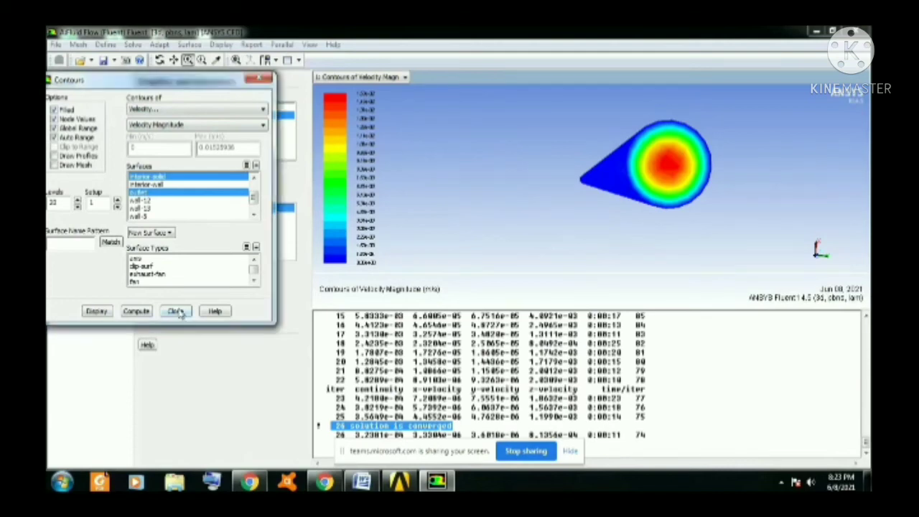
left_click(177, 312)
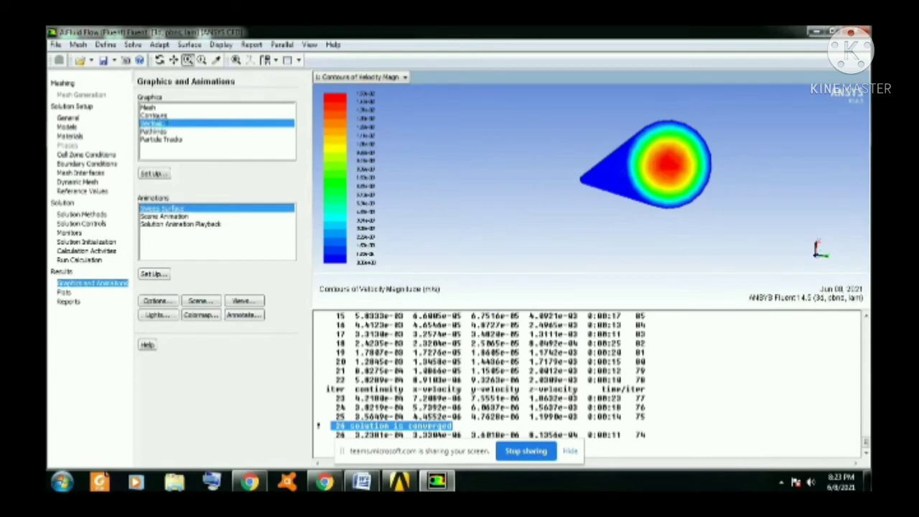
Compute and display velocity vectors colored by velocity magnitude on the inlet, interior-solid and outlet surfaces.
left_click(154, 173)
left_click(153, 174)
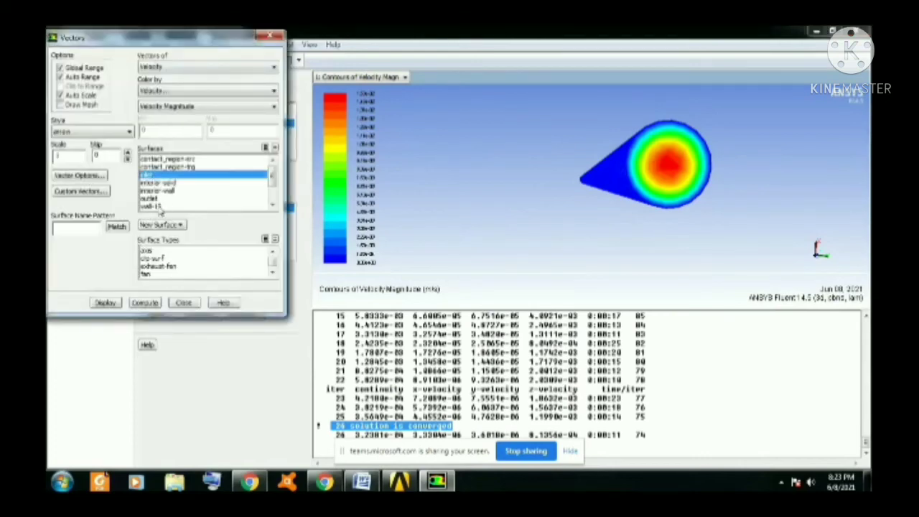
left_click(159, 199)
left_click(170, 188)
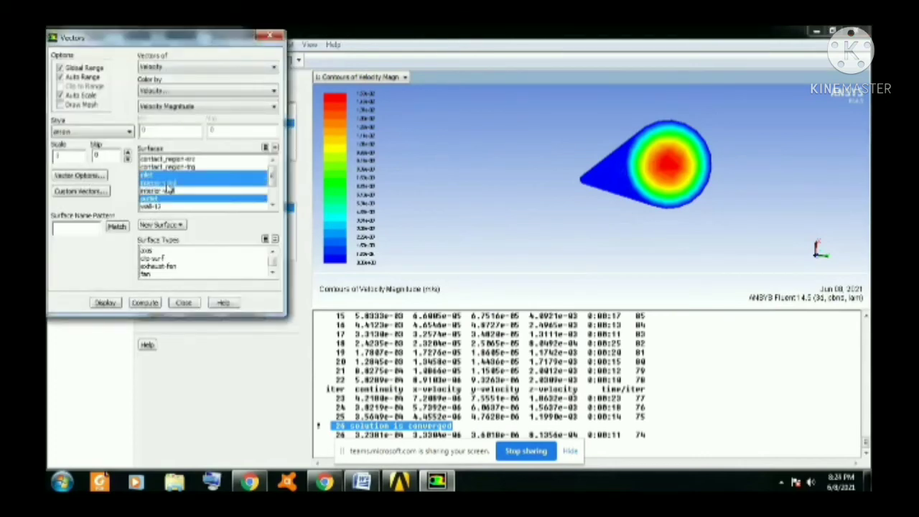
left_click(145, 303)
left_click(104, 302)
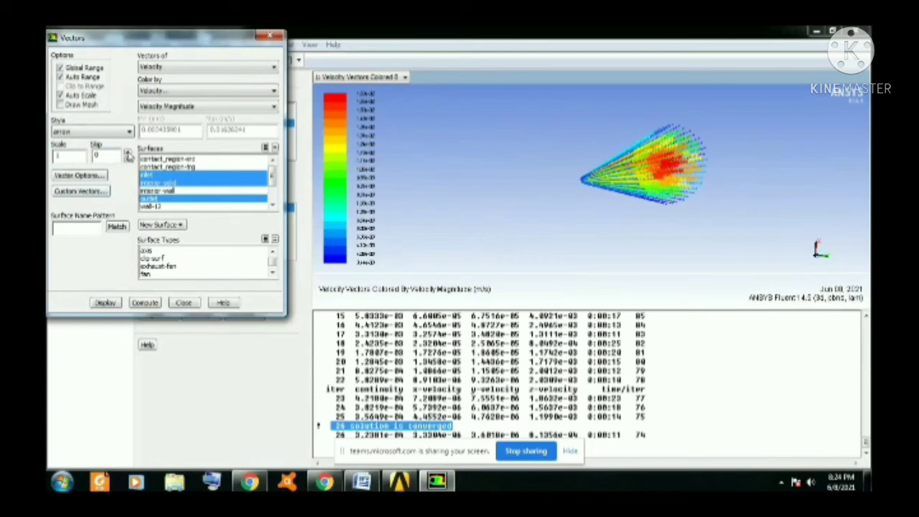
Set the vector skip to 10 and redisplay the velocity vectors.
left_click(127, 152)
left_click(127, 153)
left_click(128, 153)
left_click(128, 154)
left_click(104, 303)
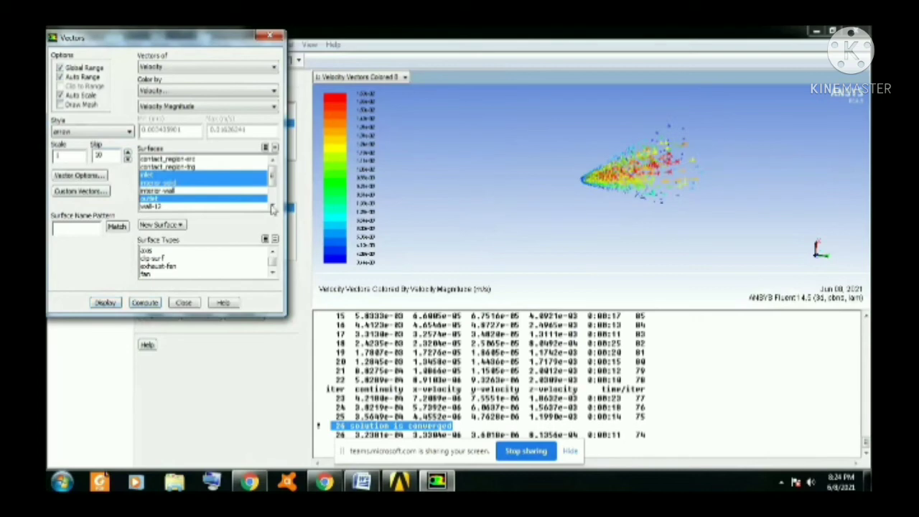
Set the vector scale to 5, redisplay the velocity vectors and close their settings.
left_click_drag(75, 155, 49, 158)
type("5")
left_click(107, 302)
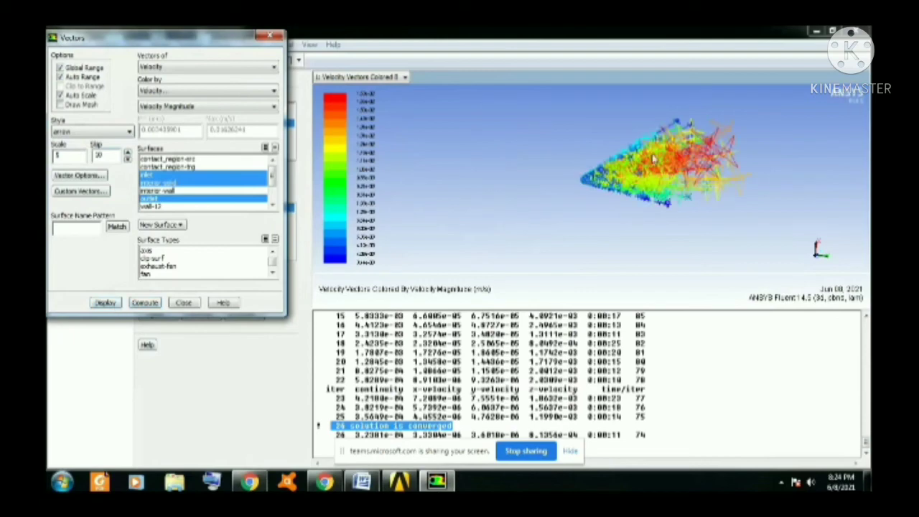
left_click(185, 303)
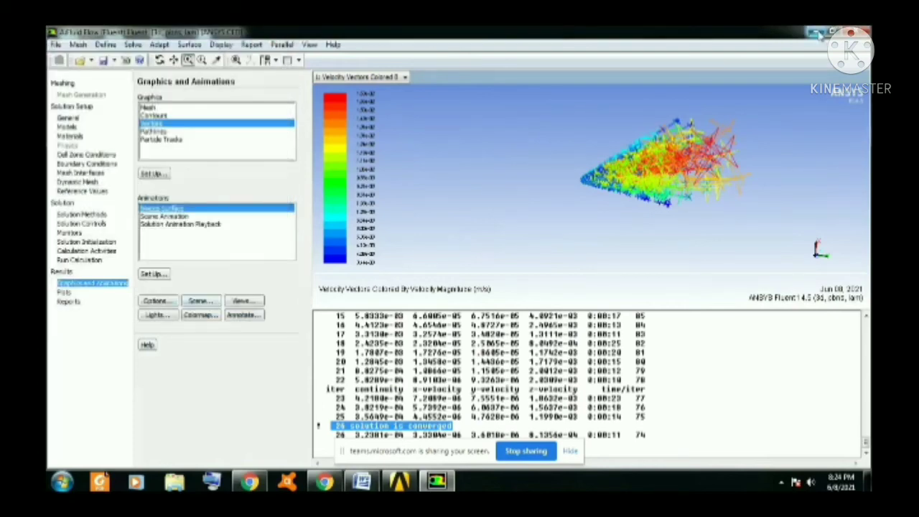
Switch to CFD-Post and examine the inlet, outlet, wall 1 and both contact_region boundaries by showing and hiding them.
left_click(817, 33)
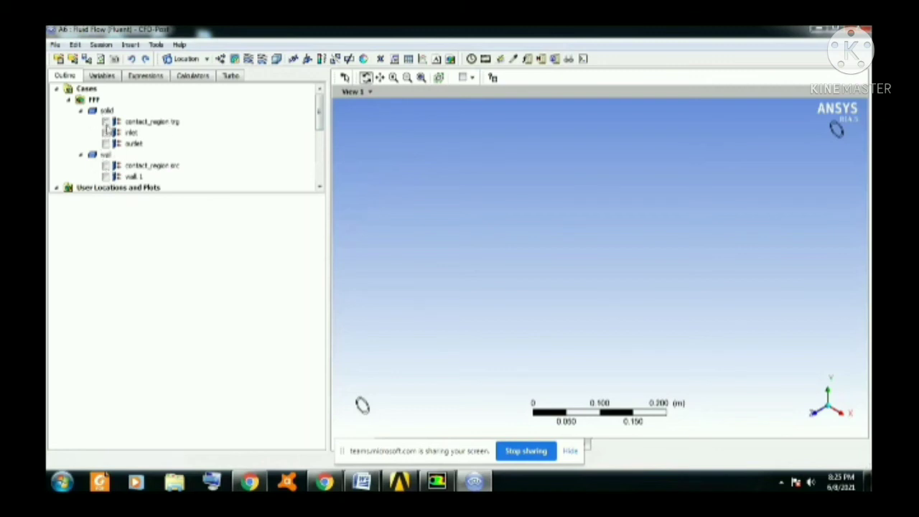
left_click(107, 133)
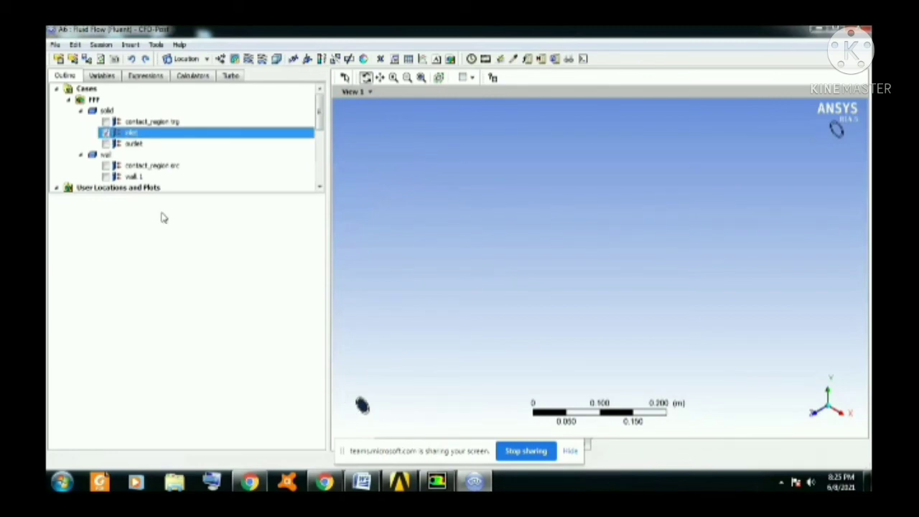
left_click(106, 143)
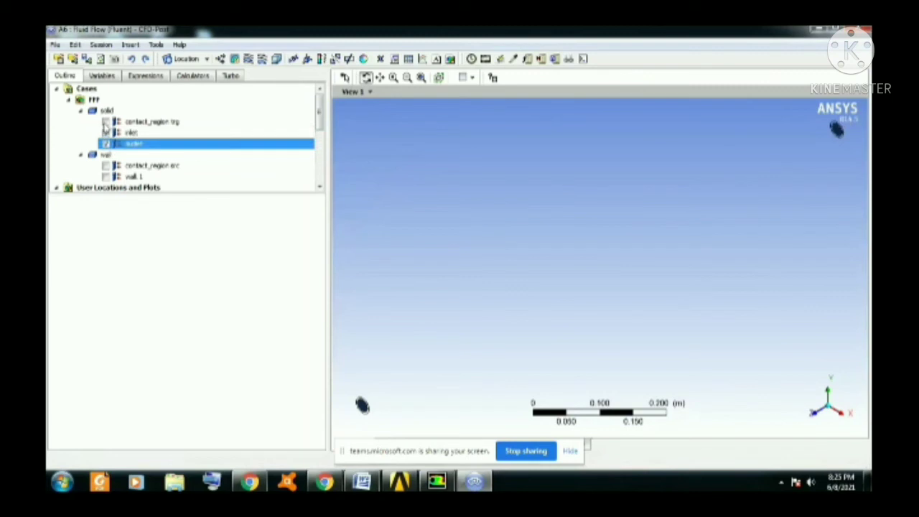
left_click(106, 122)
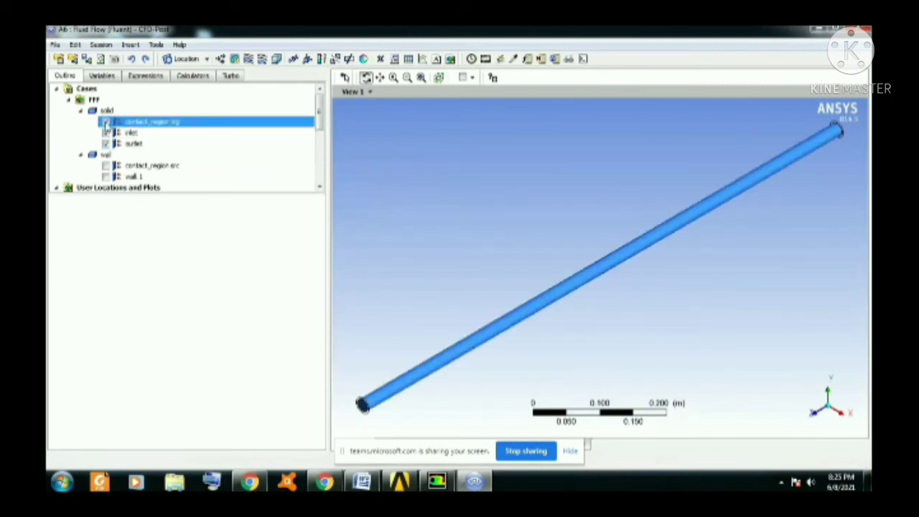
left_click(107, 122)
left_click(106, 133)
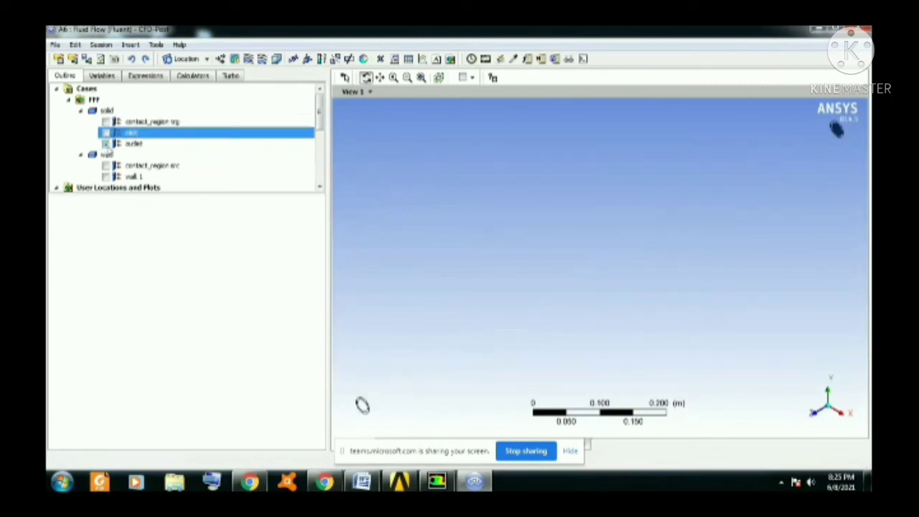
left_click(107, 143)
left_click(106, 177)
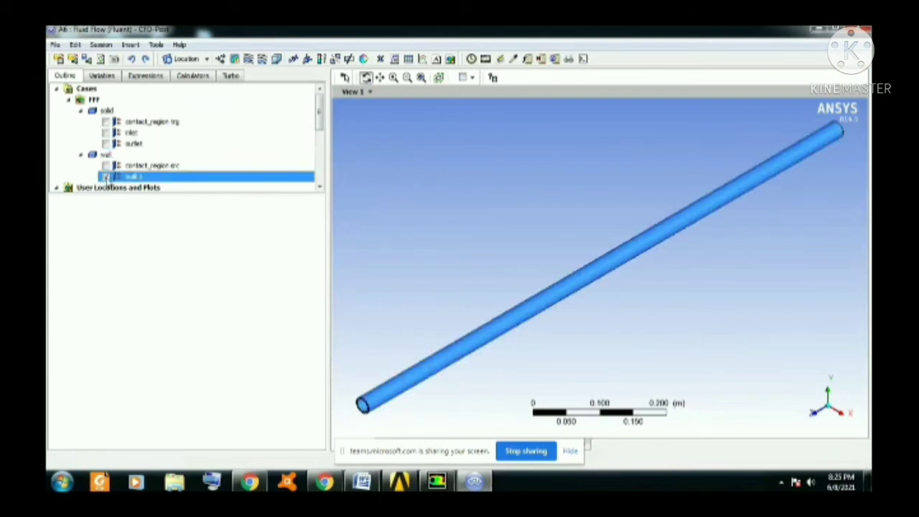
left_click(106, 177)
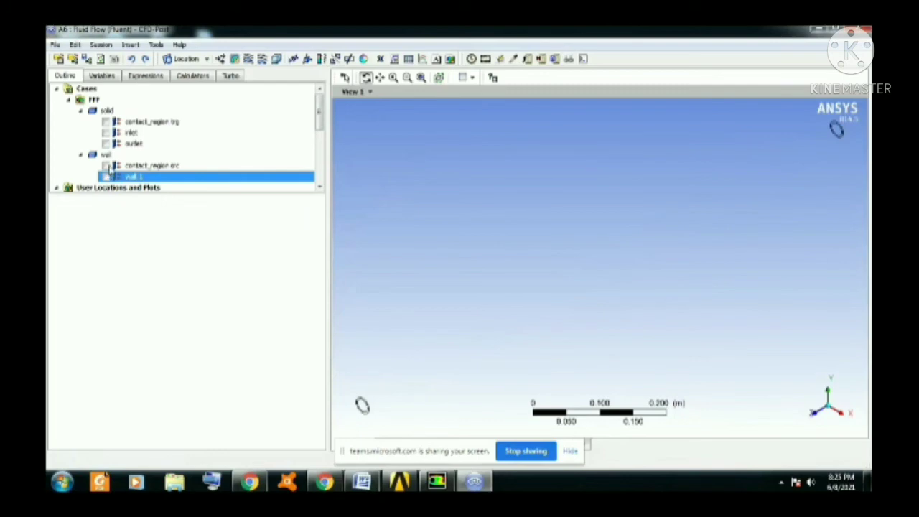
left_click(107, 165)
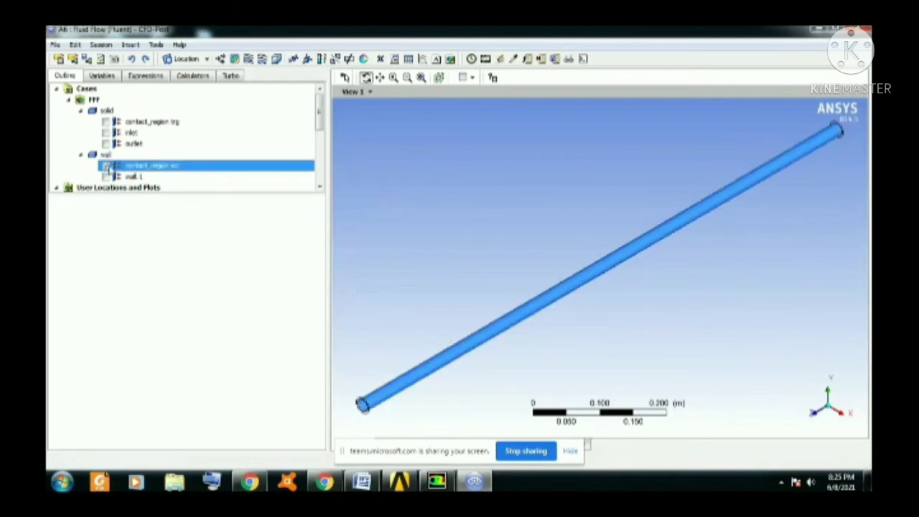
left_click(107, 166)
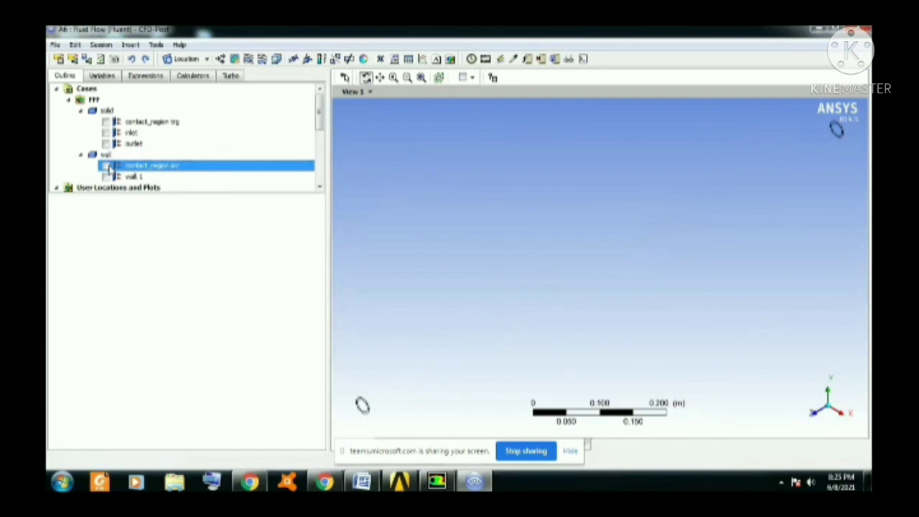
Insert a contour of Pressure on contact_region src, contact_region trg, inlet and outlet, and apply it.
left_click(236, 58)
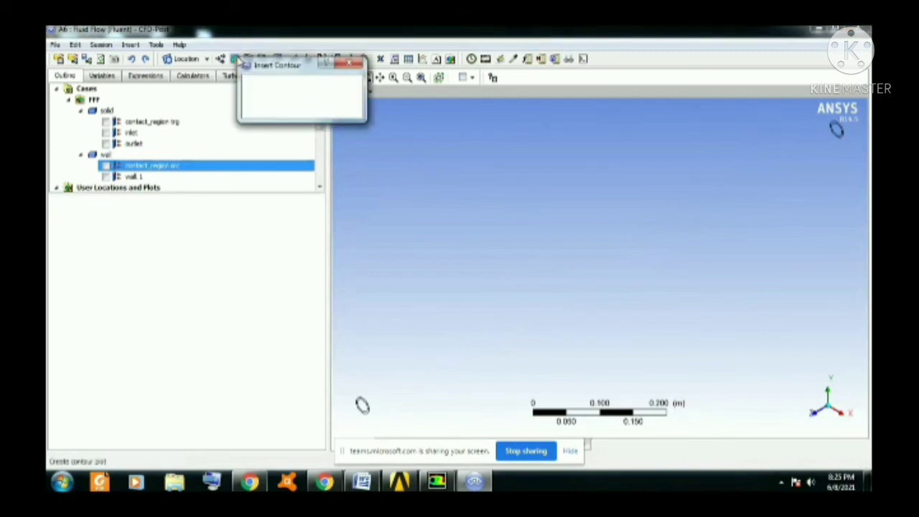
left_click(269, 109)
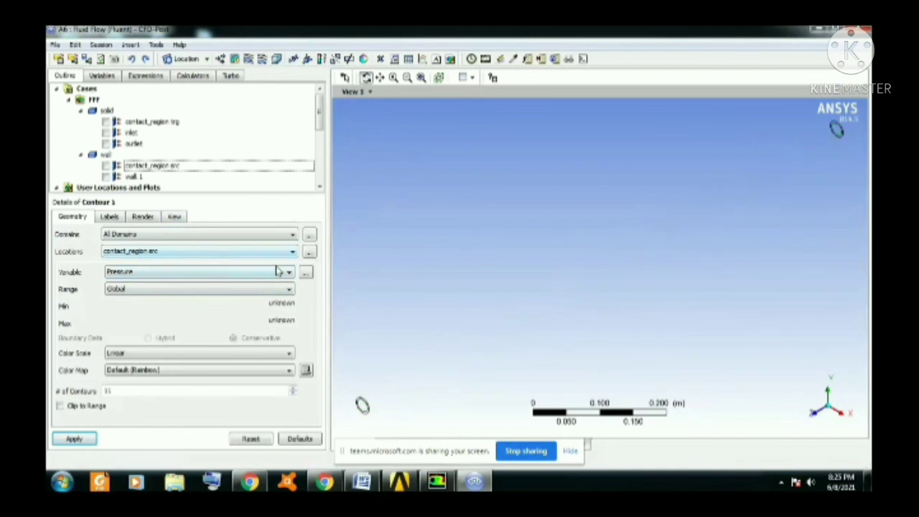
left_click(310, 253)
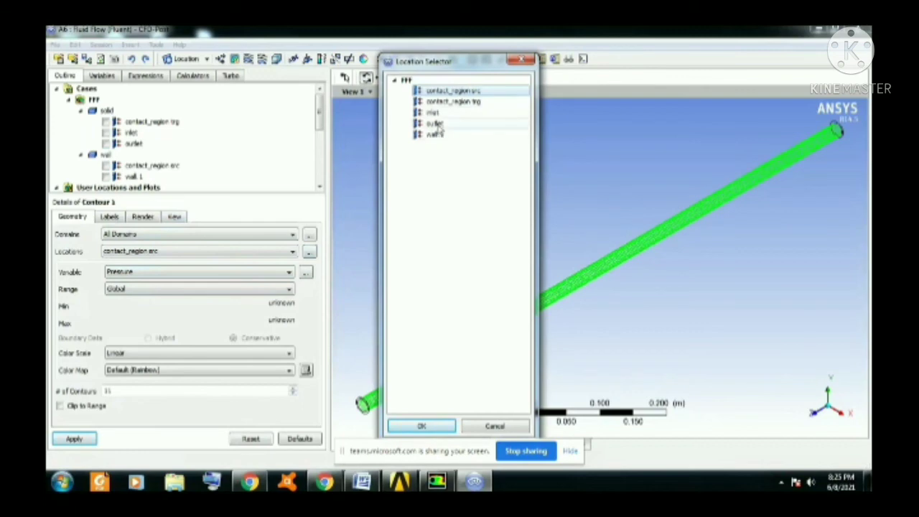
left_click(435, 123)
left_click(439, 112, "ctrl")
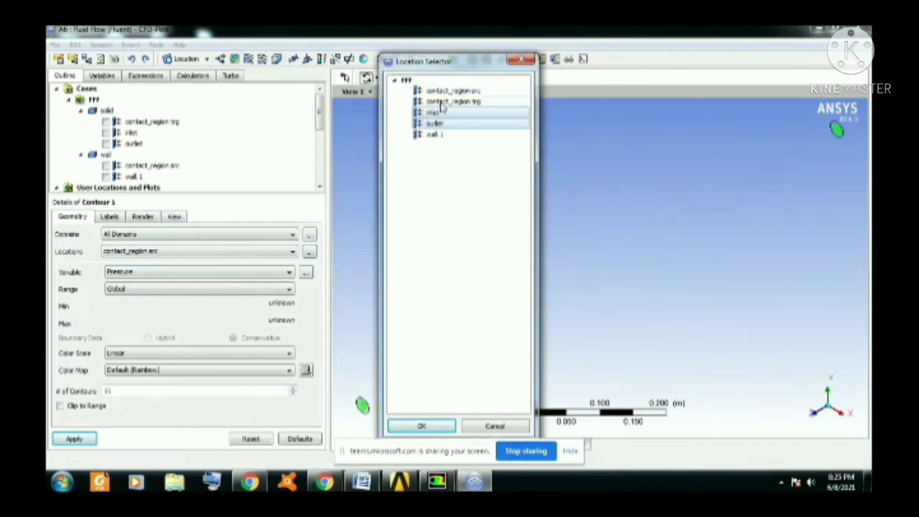
left_click(447, 102, "ctrl")
left_click(448, 91, "ctrl")
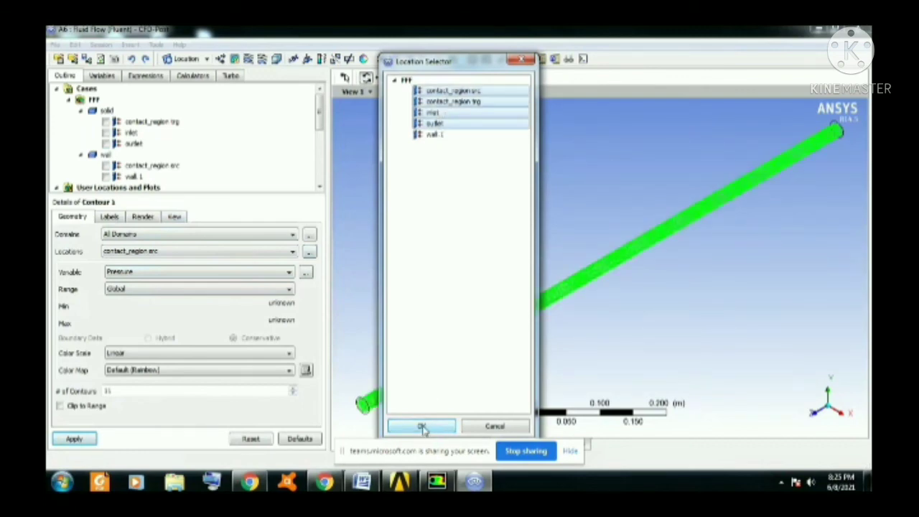
left_click(422, 426)
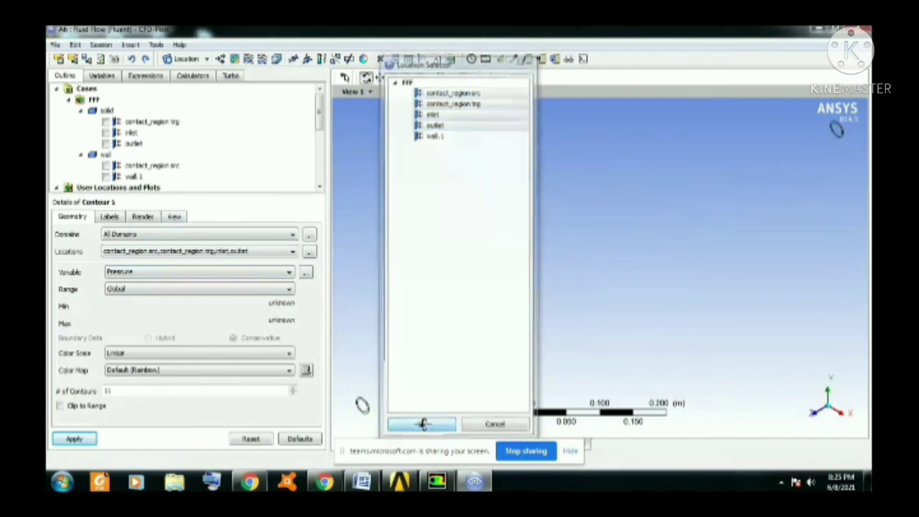
left_click(83, 437)
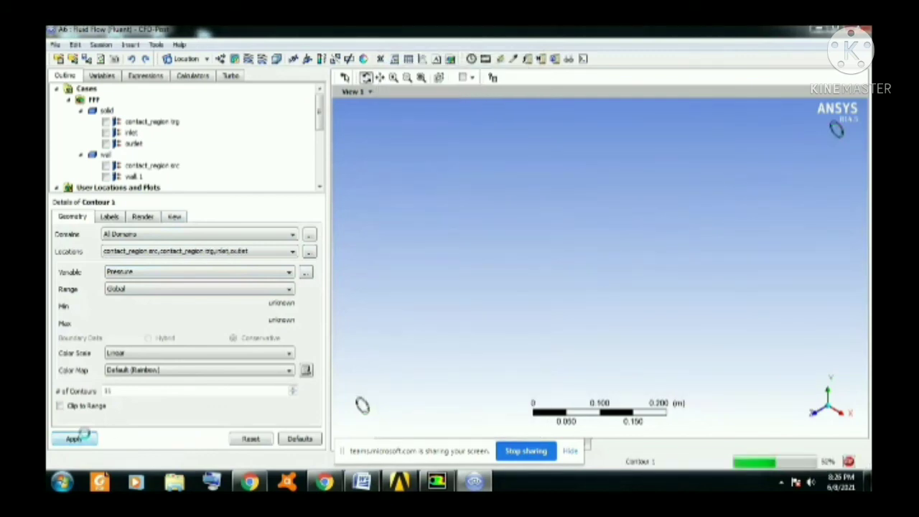
left_click(841, 420)
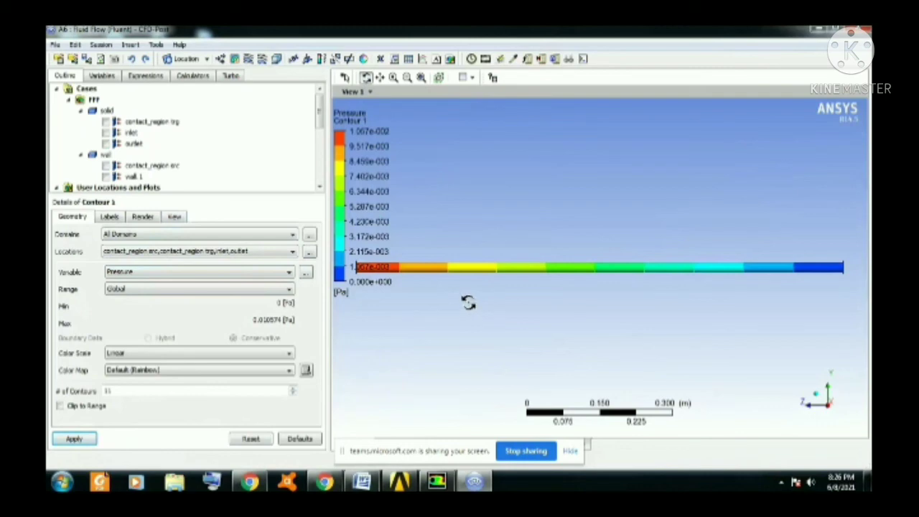
left_click(817, 398)
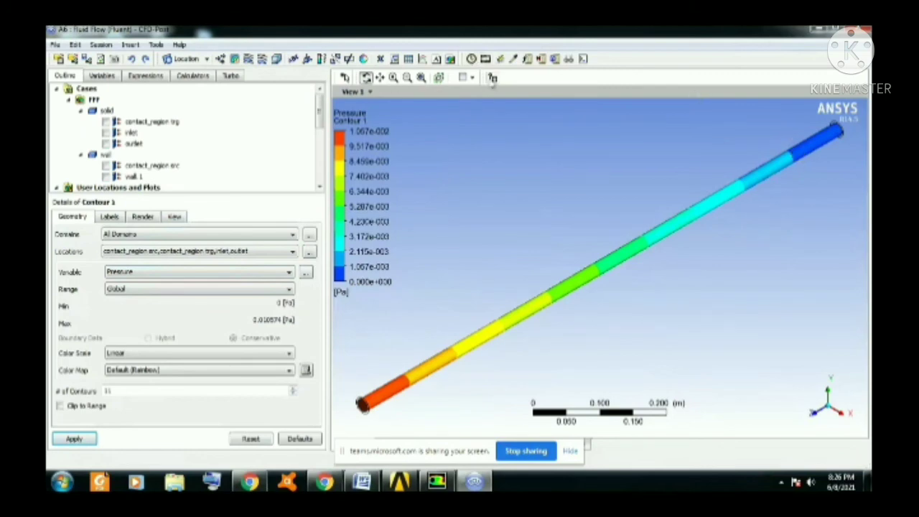
Change the contour variable to Velocity, apply it, and inspect the contour at the pipe's inlet end.
left_click(245, 278)
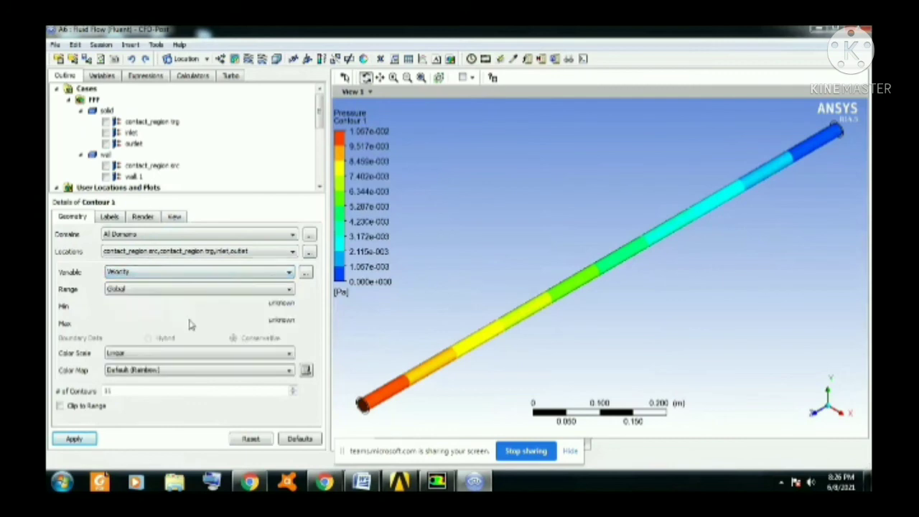
left_click(80, 438)
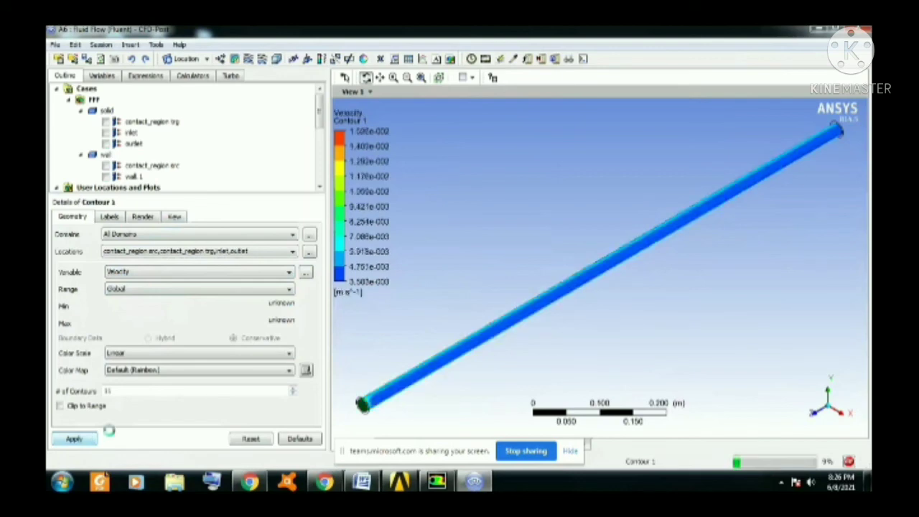
left_click_drag(396, 390, 480, 285)
scroll(574, 279, "up", 5)
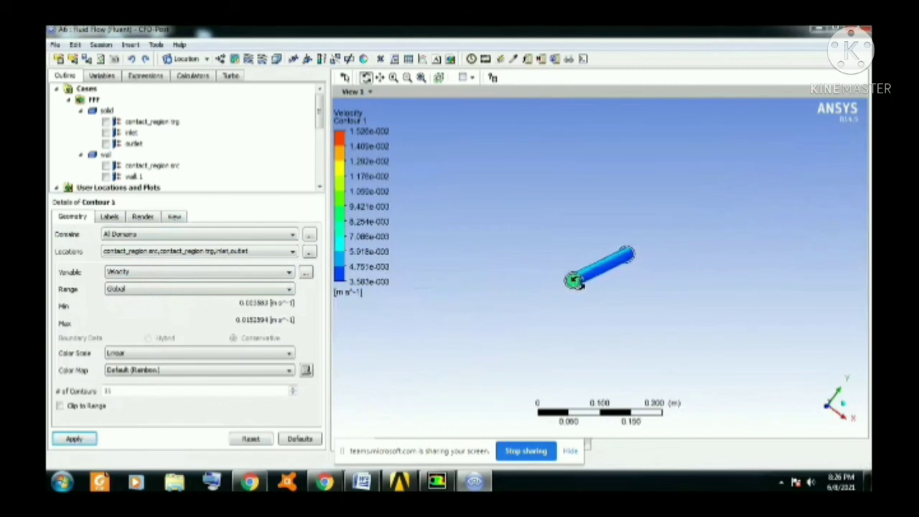
scroll(574, 281, "up", 3)
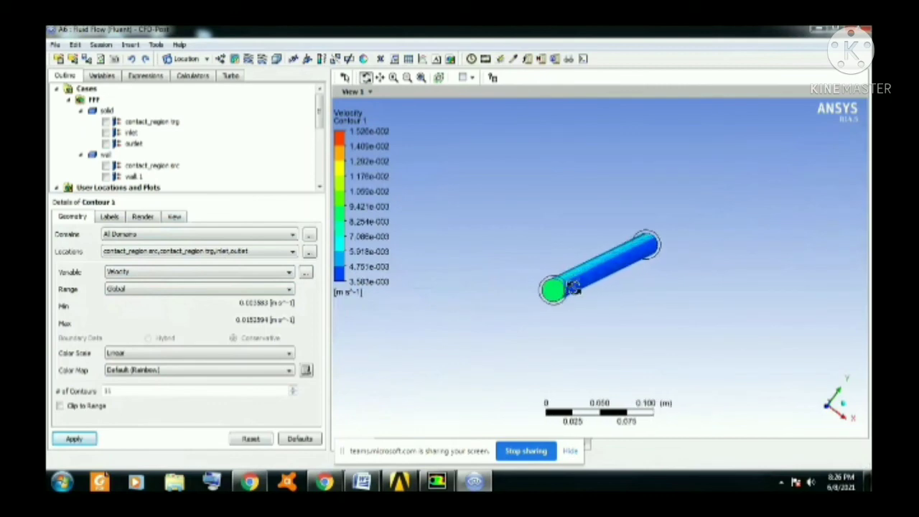
Examine the velocity contour on the pipe's outlet face up close.
scroll(570, 291, "up", 3)
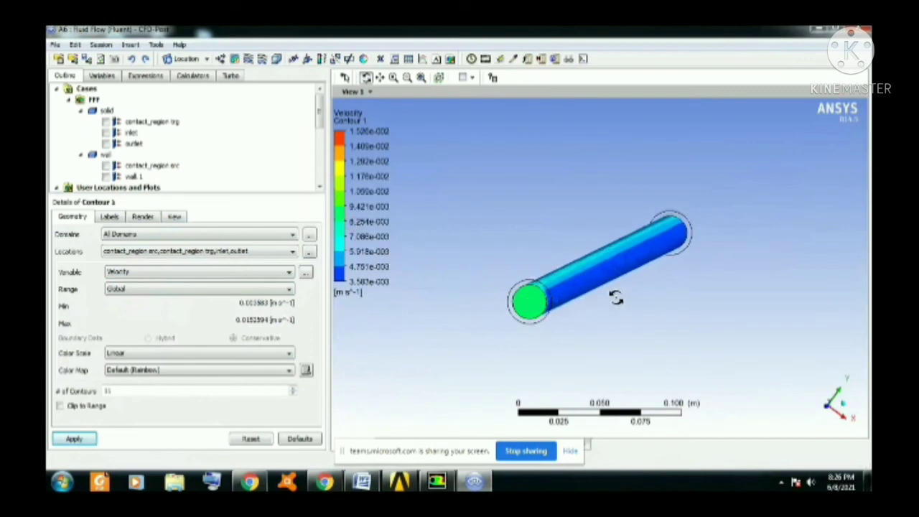
left_click_drag(616, 298, 673, 276)
scroll(673, 276, "up", 2)
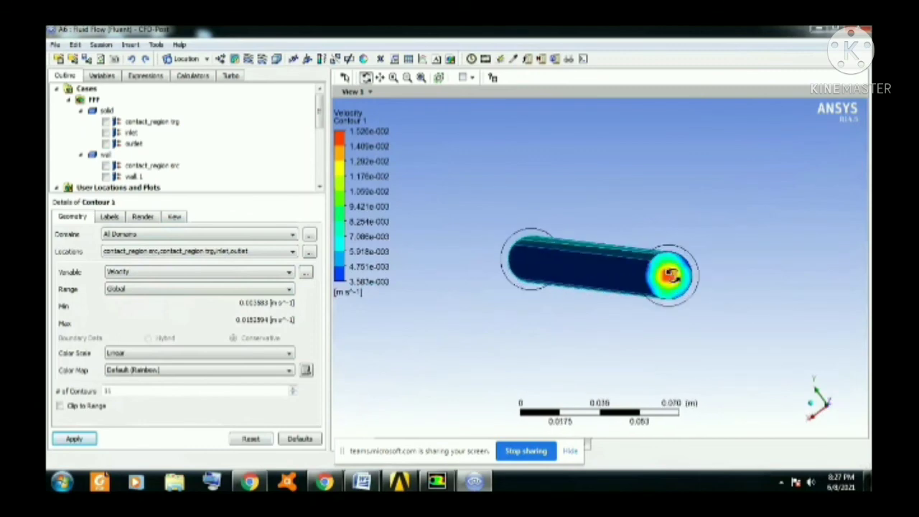
scroll(689, 276, "up", 2)
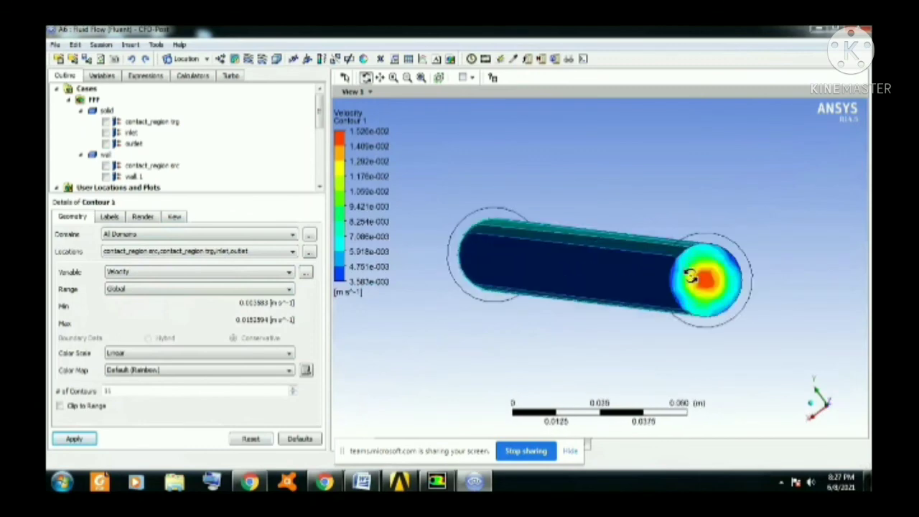
scroll(689, 276, "up", 2)
left_click_drag(755, 283, 595, 263)
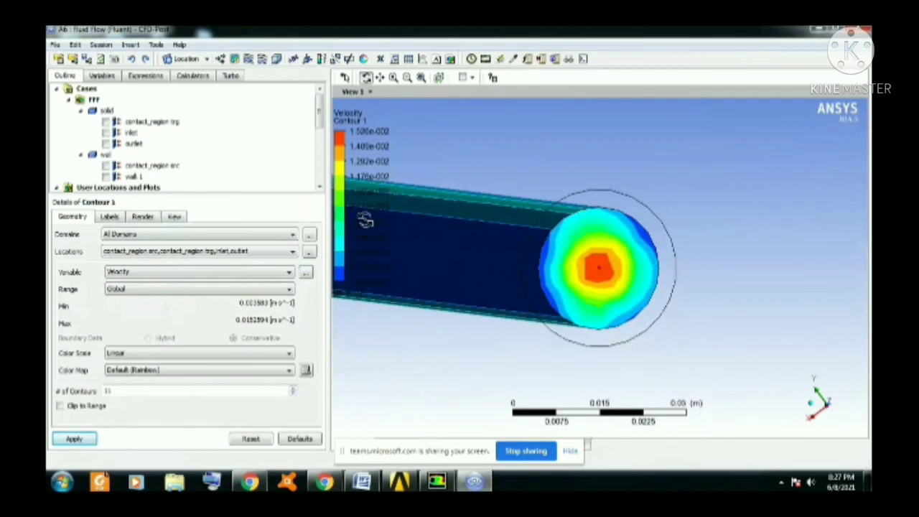
Hide Contour 1 and set an isometric view of the whole pipe.
scroll(318, 132, "down", 1)
scroll(319, 132, "down", 1)
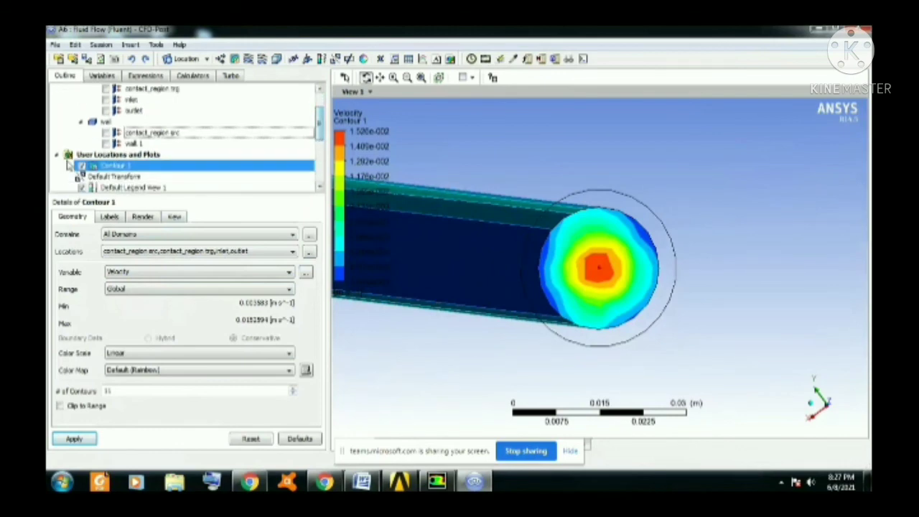
left_click(82, 166)
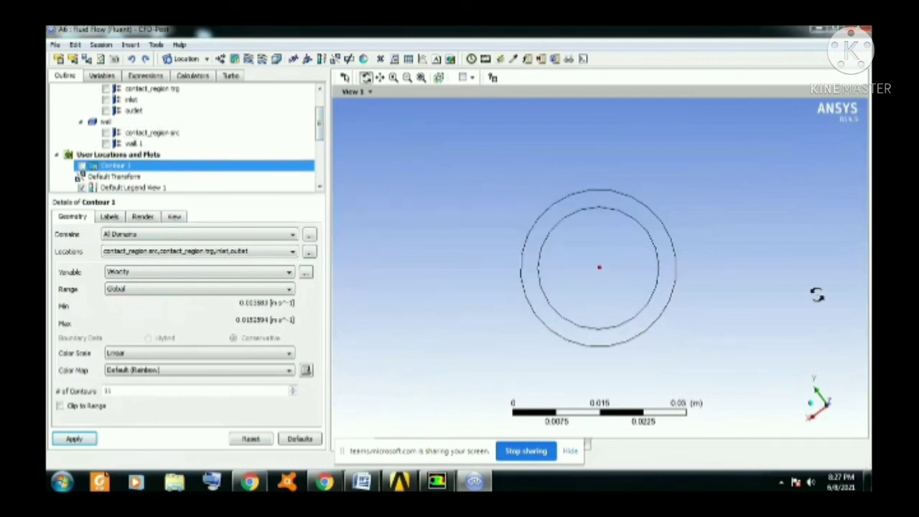
left_click(813, 408)
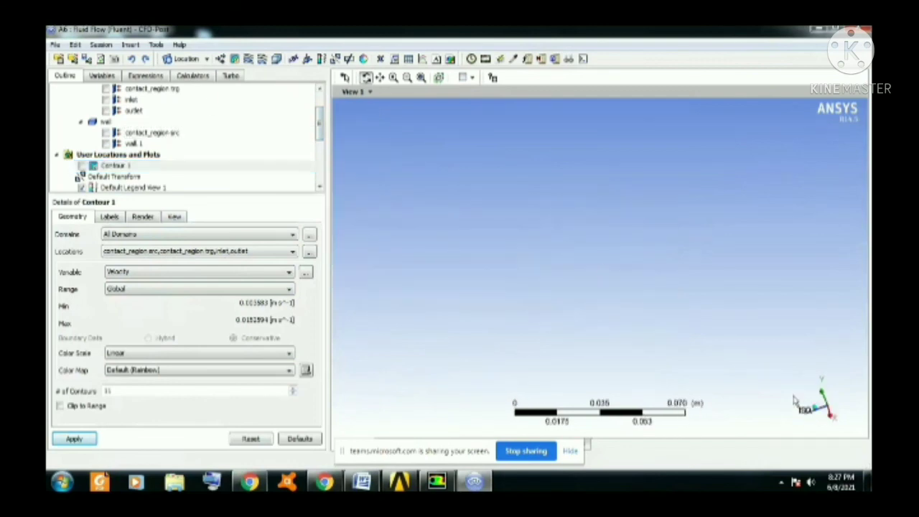
Insert a 3D streamline with the default name, starting from the inlet with variable Velocity, and apply it.
left_click(249, 60)
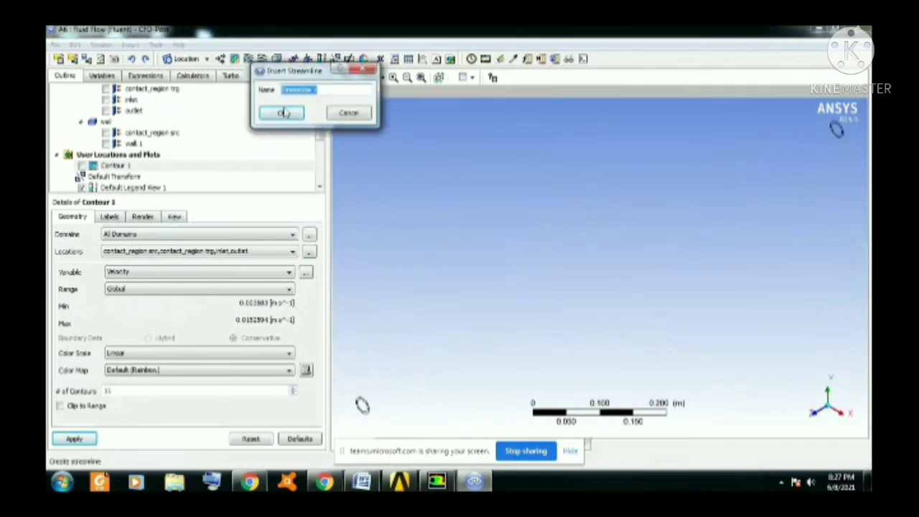
left_click(283, 112)
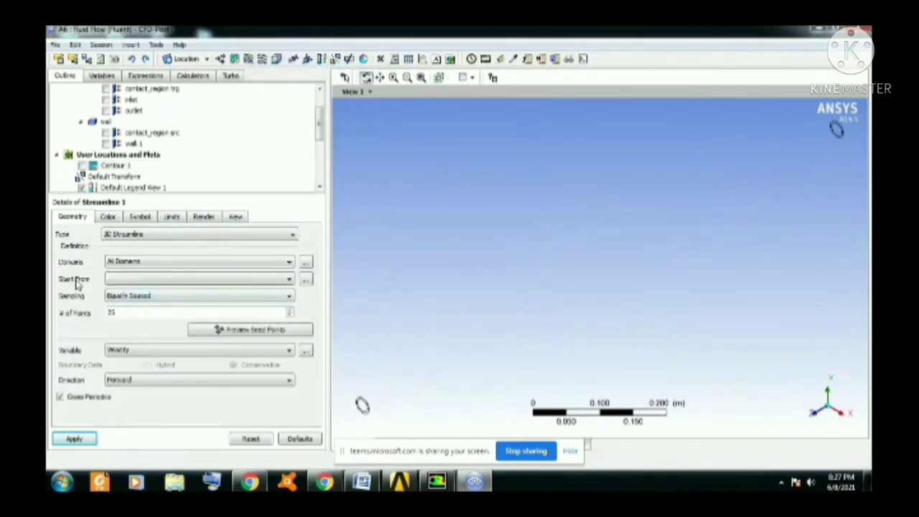
left_click(156, 279)
left_click(114, 305)
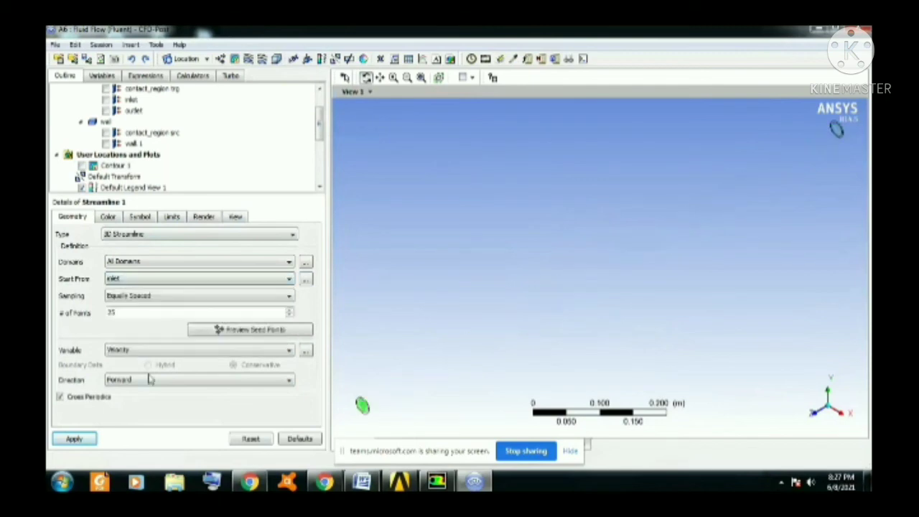
left_click(95, 437)
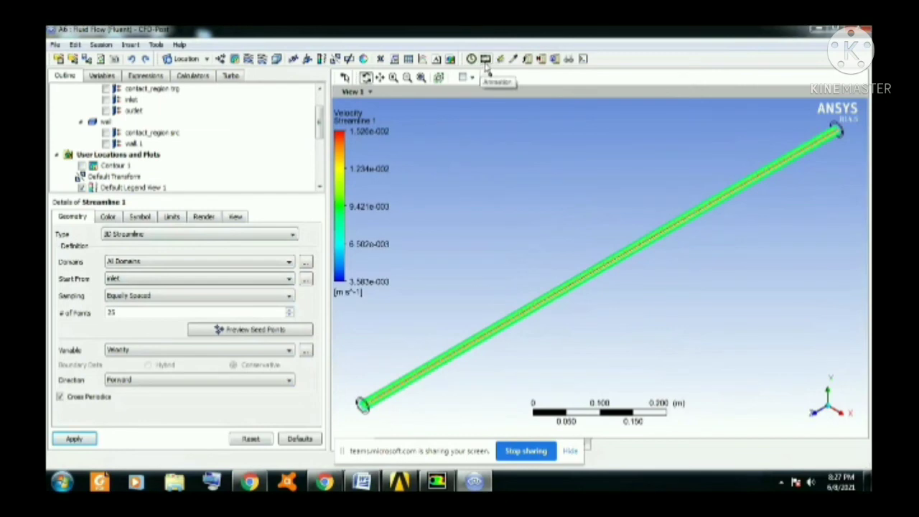
Play a quick animation of Streamline 1 at the default speed, then stop it.
left_click(486, 60)
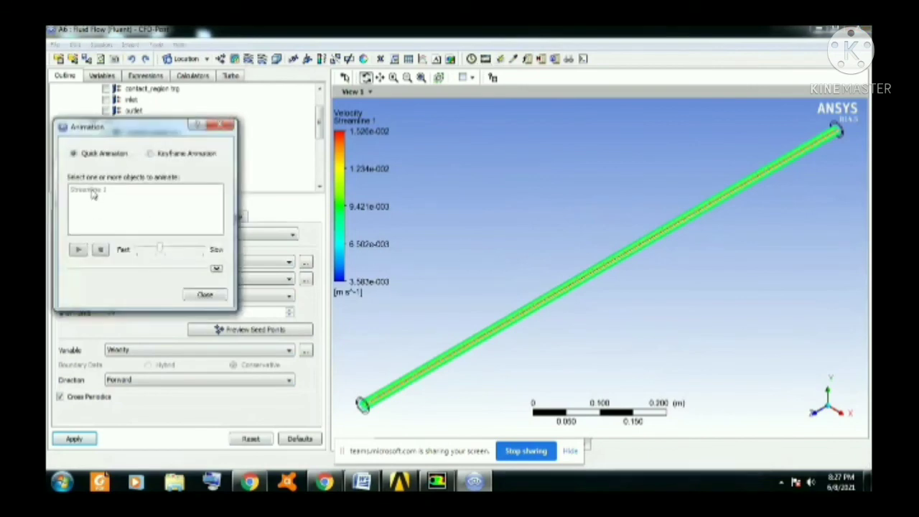
left_click(92, 192)
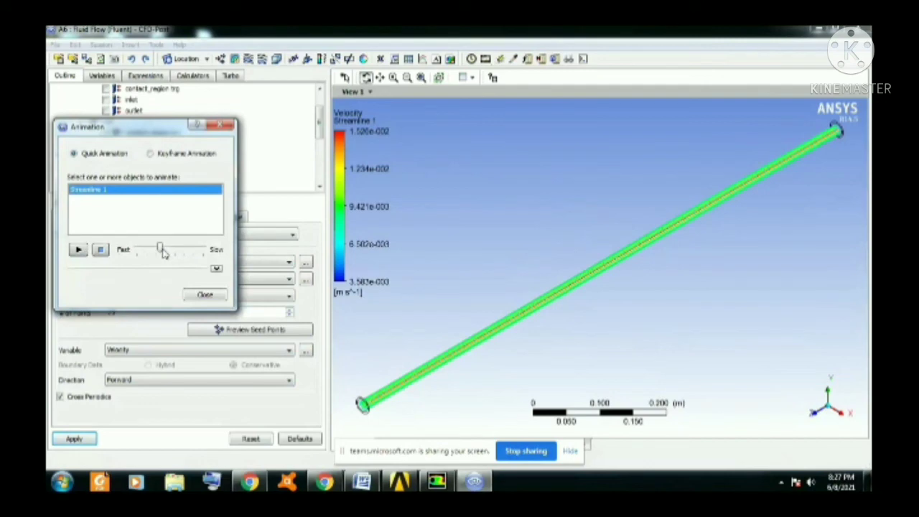
left_click(79, 249)
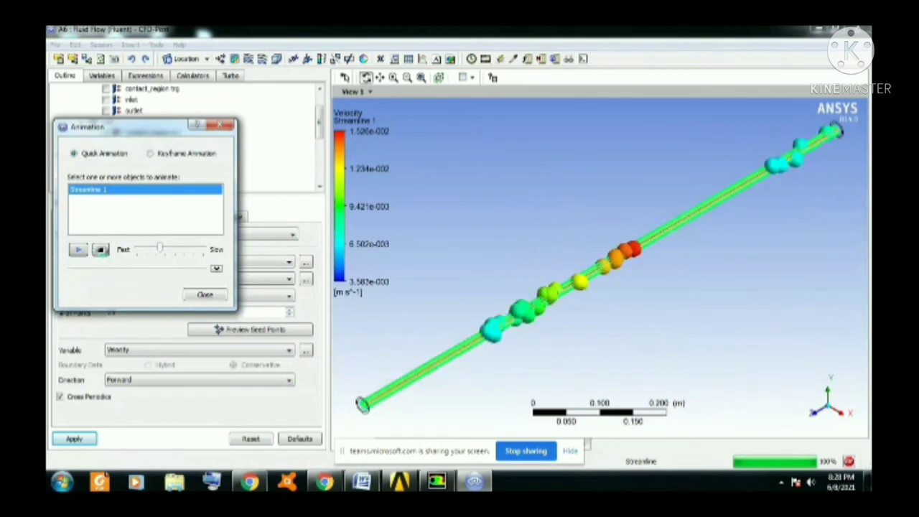
left_click(99, 250)
Slow down the animation speed, replay the Streamline 1 animation and stop it.
left_click_drag(162, 253, 193, 252)
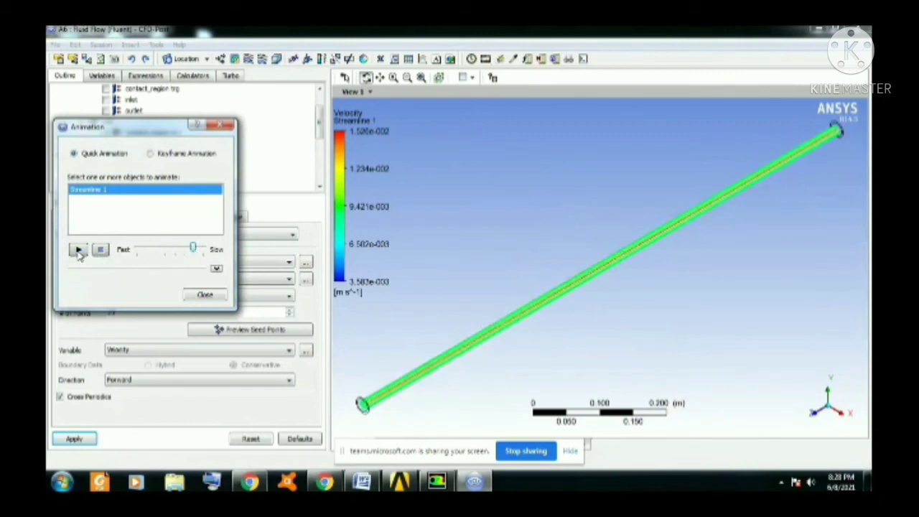
left_click(77, 249)
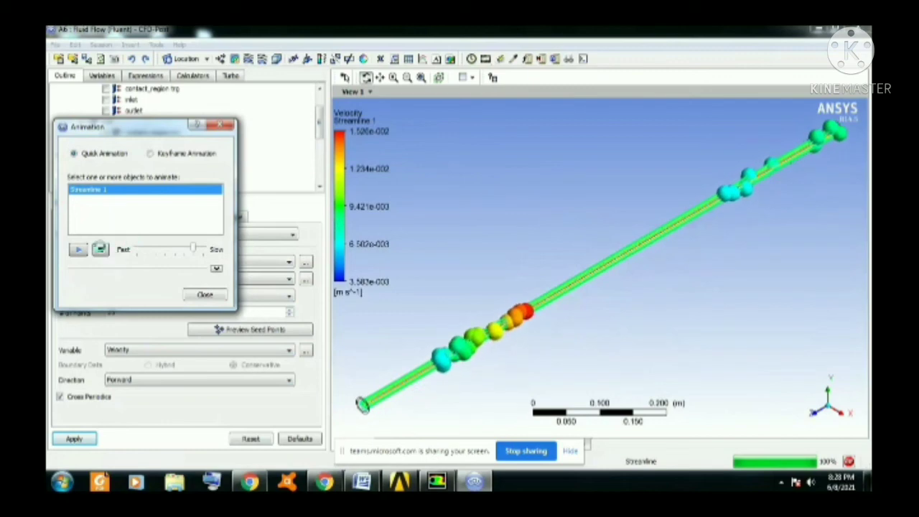
left_click(101, 250)
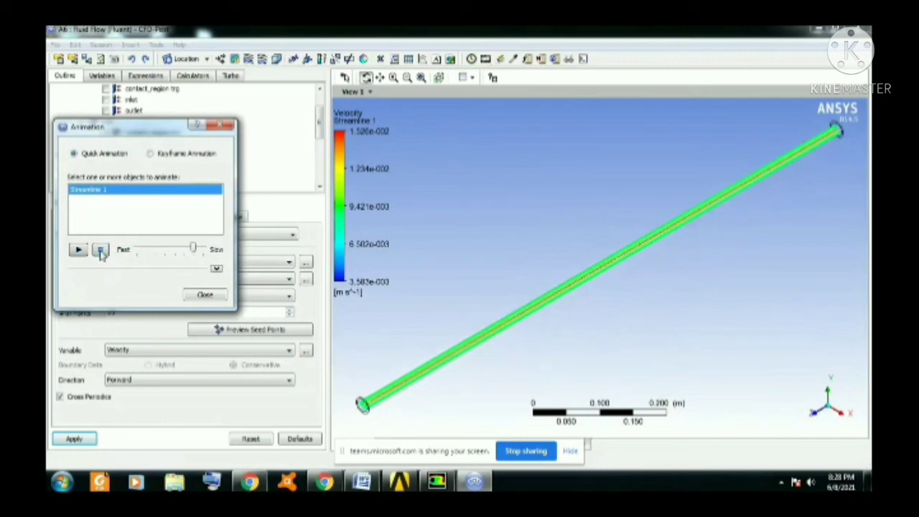